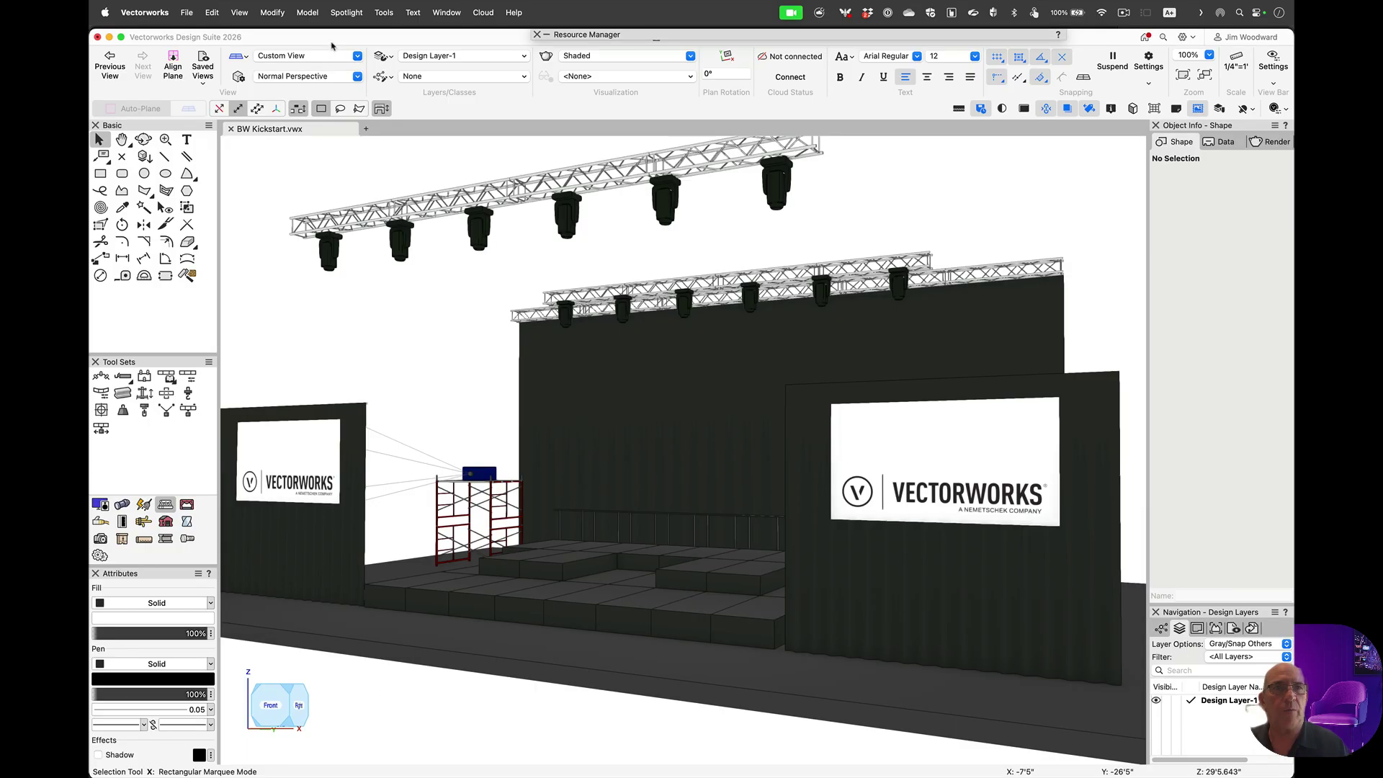
# - Open Braceworks Preferences, keep Custom safety factors, and review the Results and Workload Display thresholds
pyautogui.click(347, 19)
pyautogui.moveTo(362, 36)
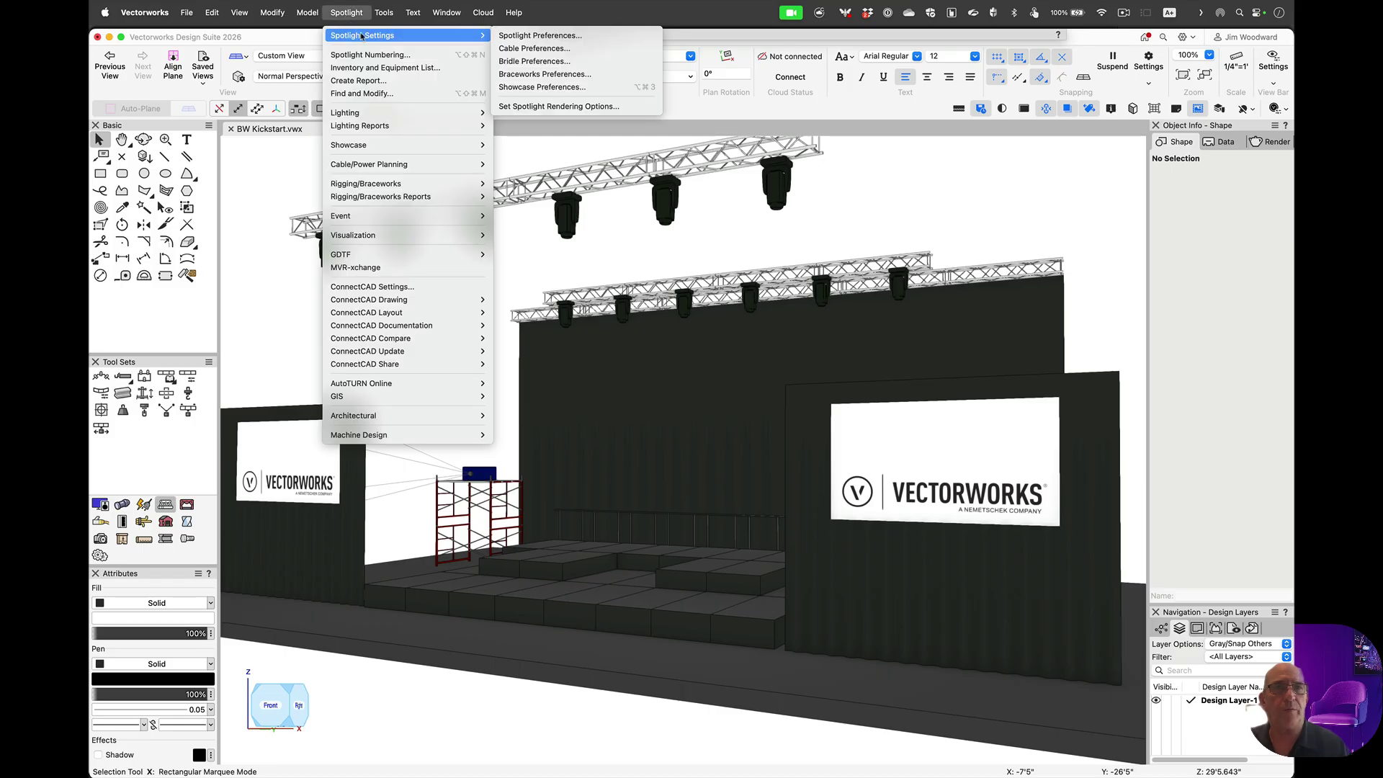
pyautogui.click(556, 74)
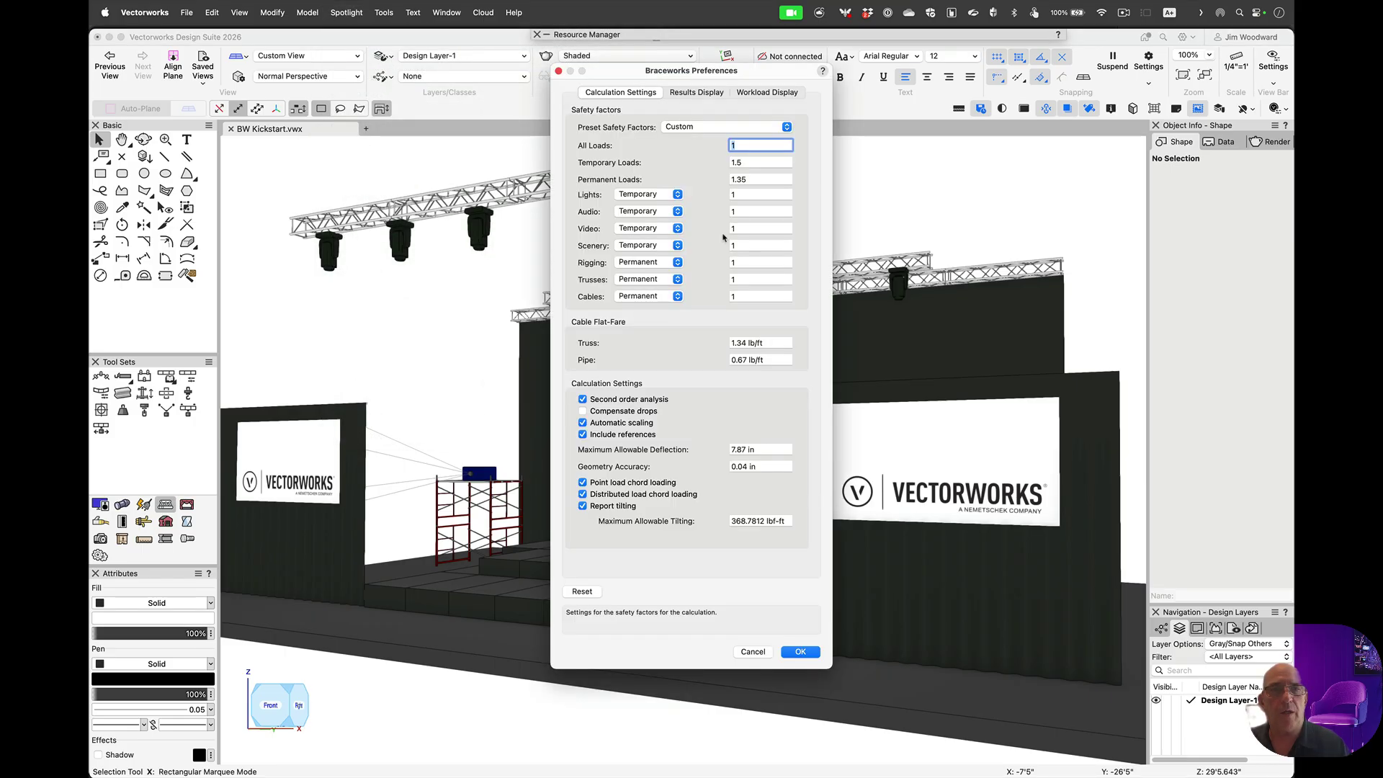
pyautogui.click(706, 128)
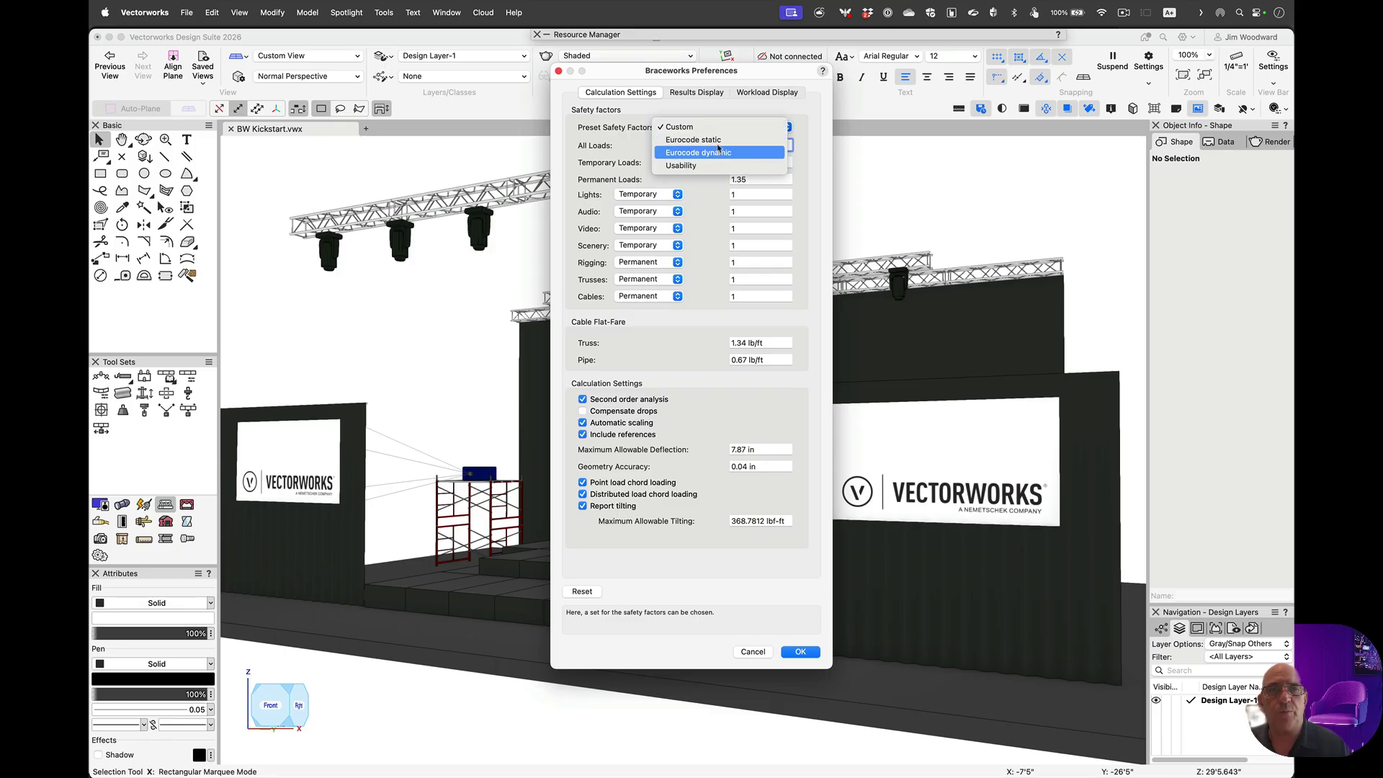
pyautogui.click(717, 133)
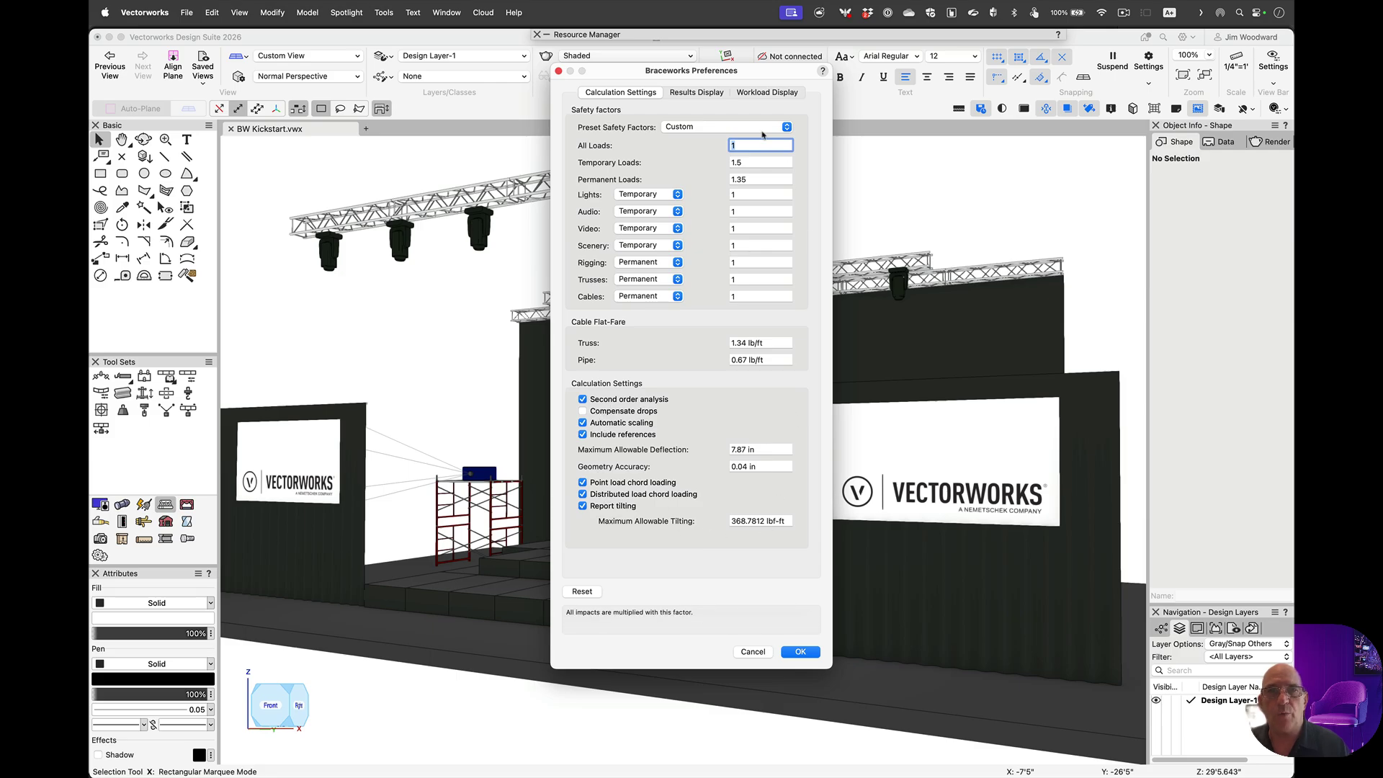
pyautogui.click(703, 95)
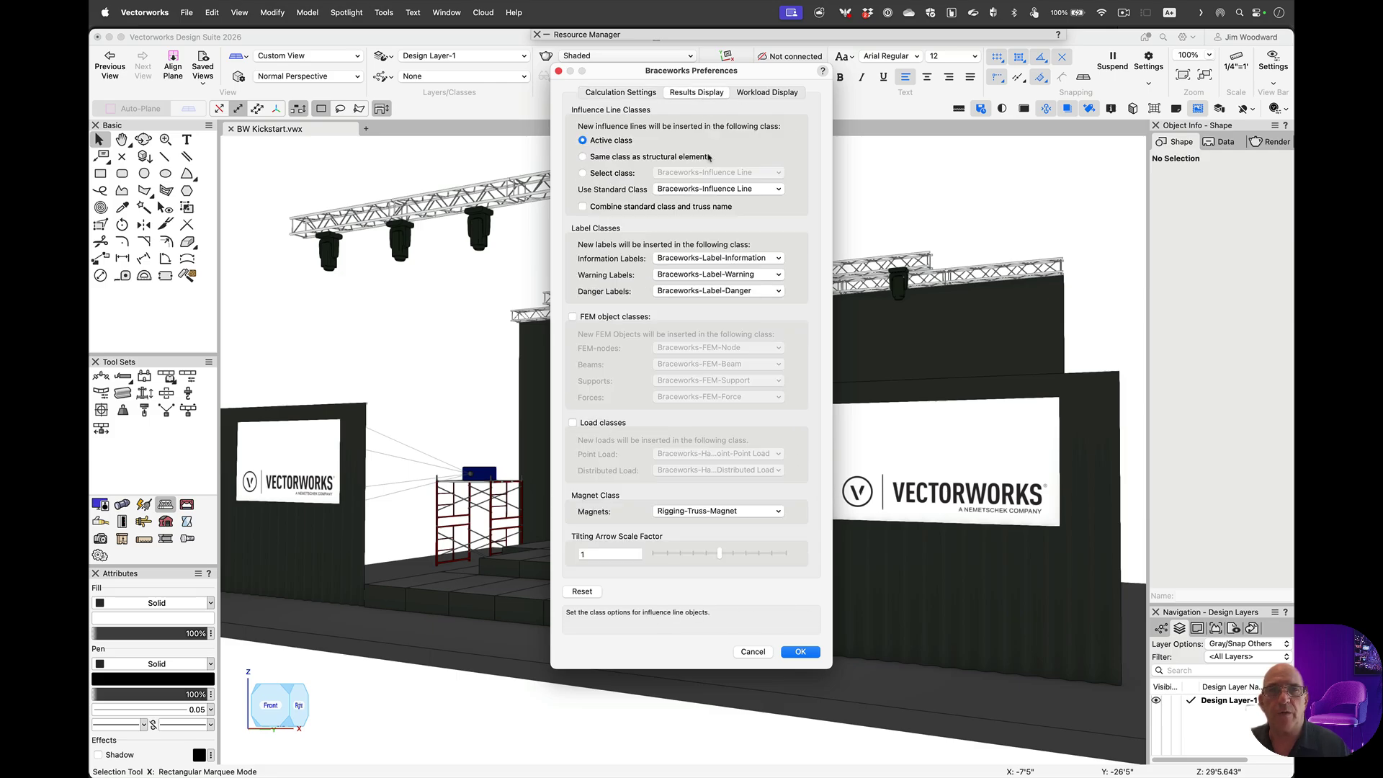
pyautogui.click(765, 94)
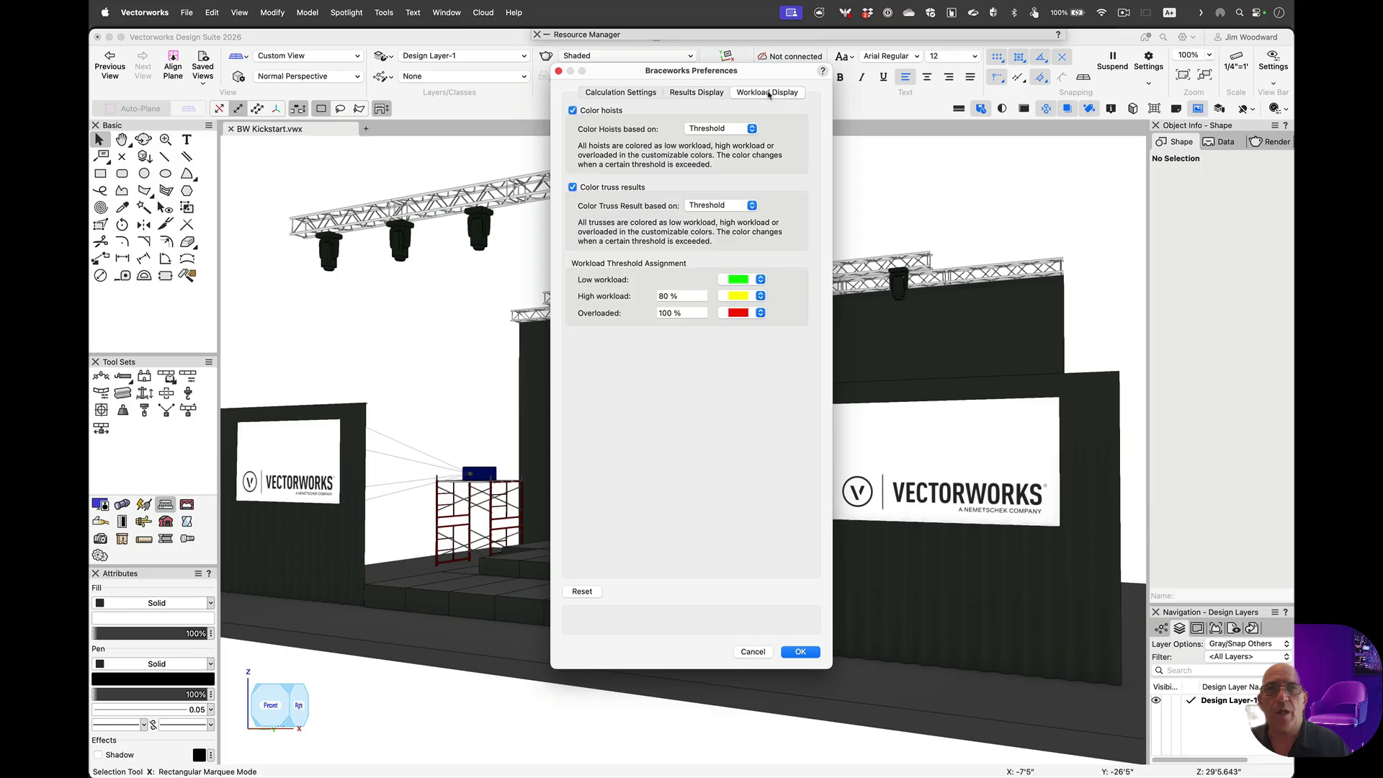
# - Accept the preferences, switch to Top/Plan, and choose the 1 Ton CM Lodestar Down hoist symbol
pyautogui.click(800, 652)
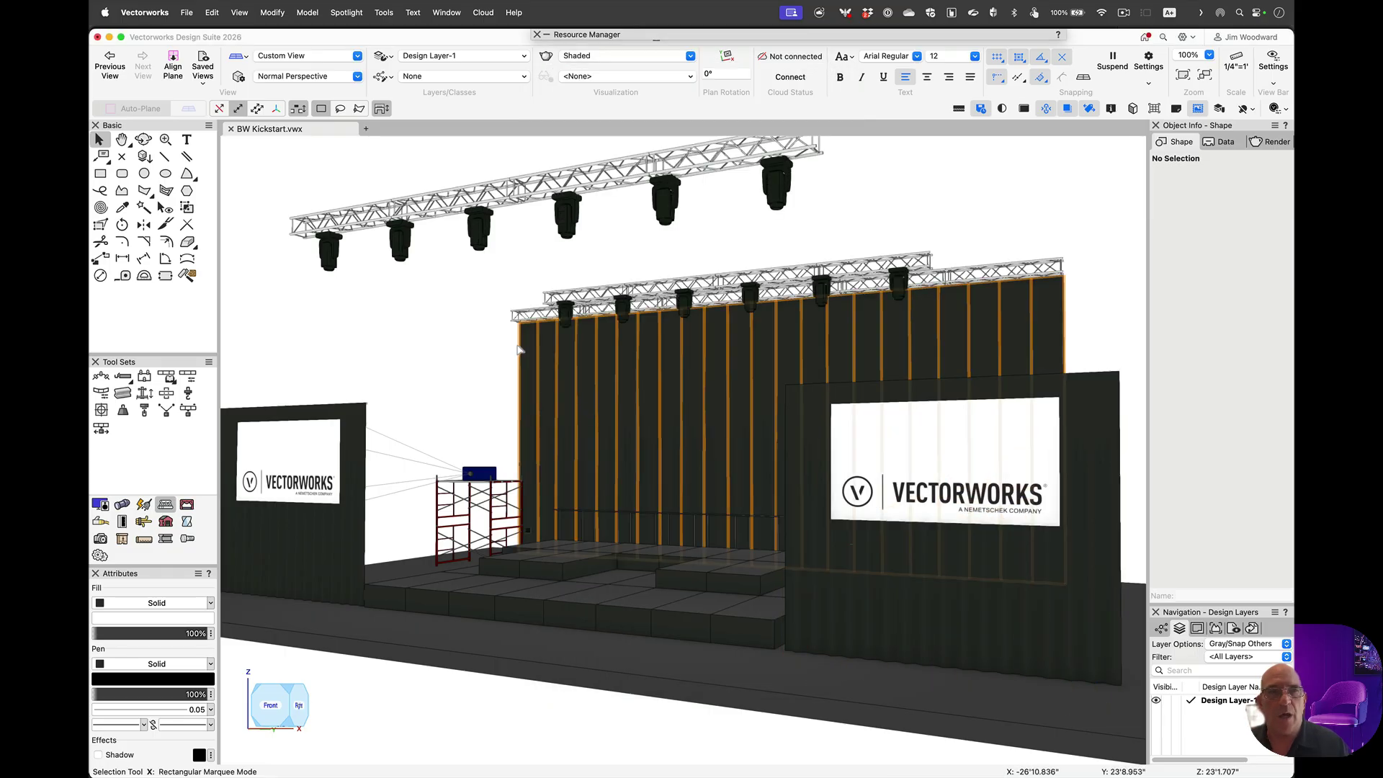
pyautogui.press('super+5')
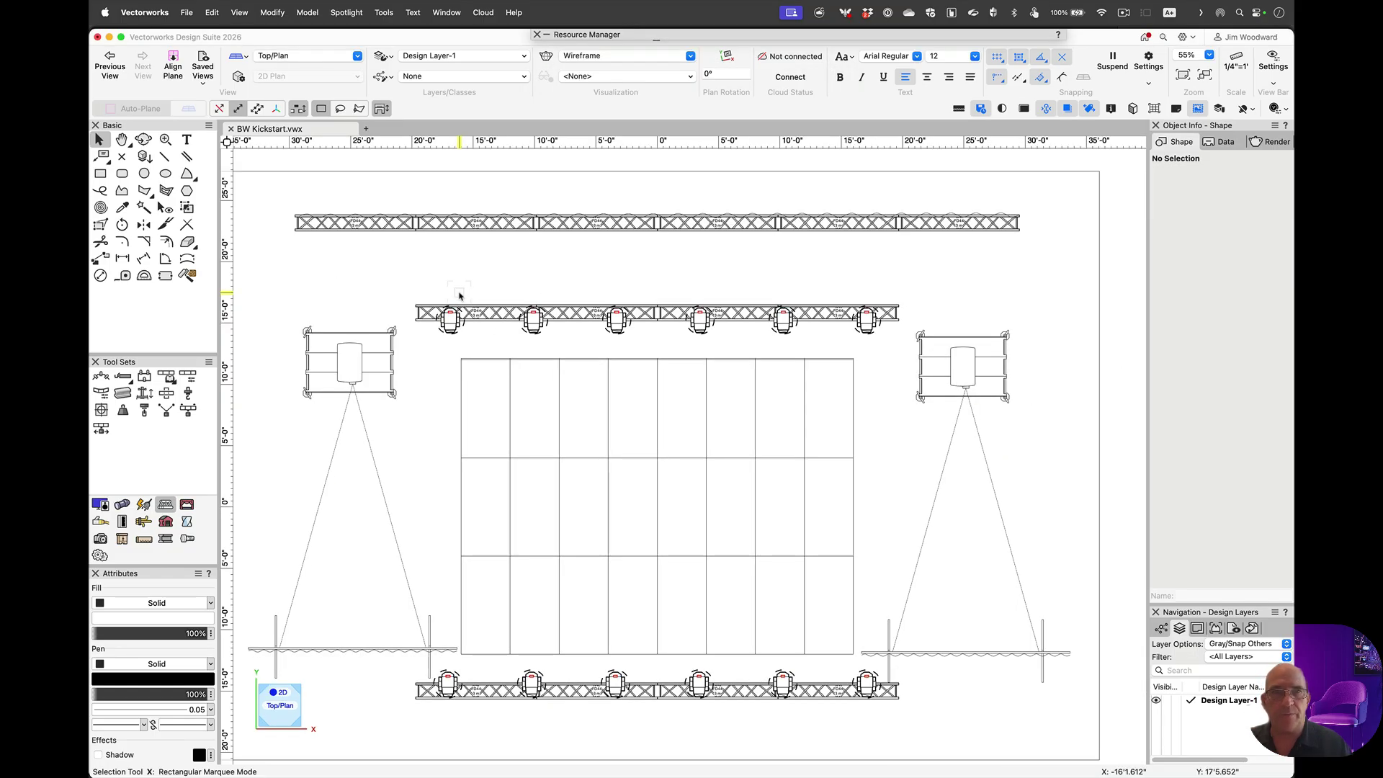
pyautogui.click(188, 393)
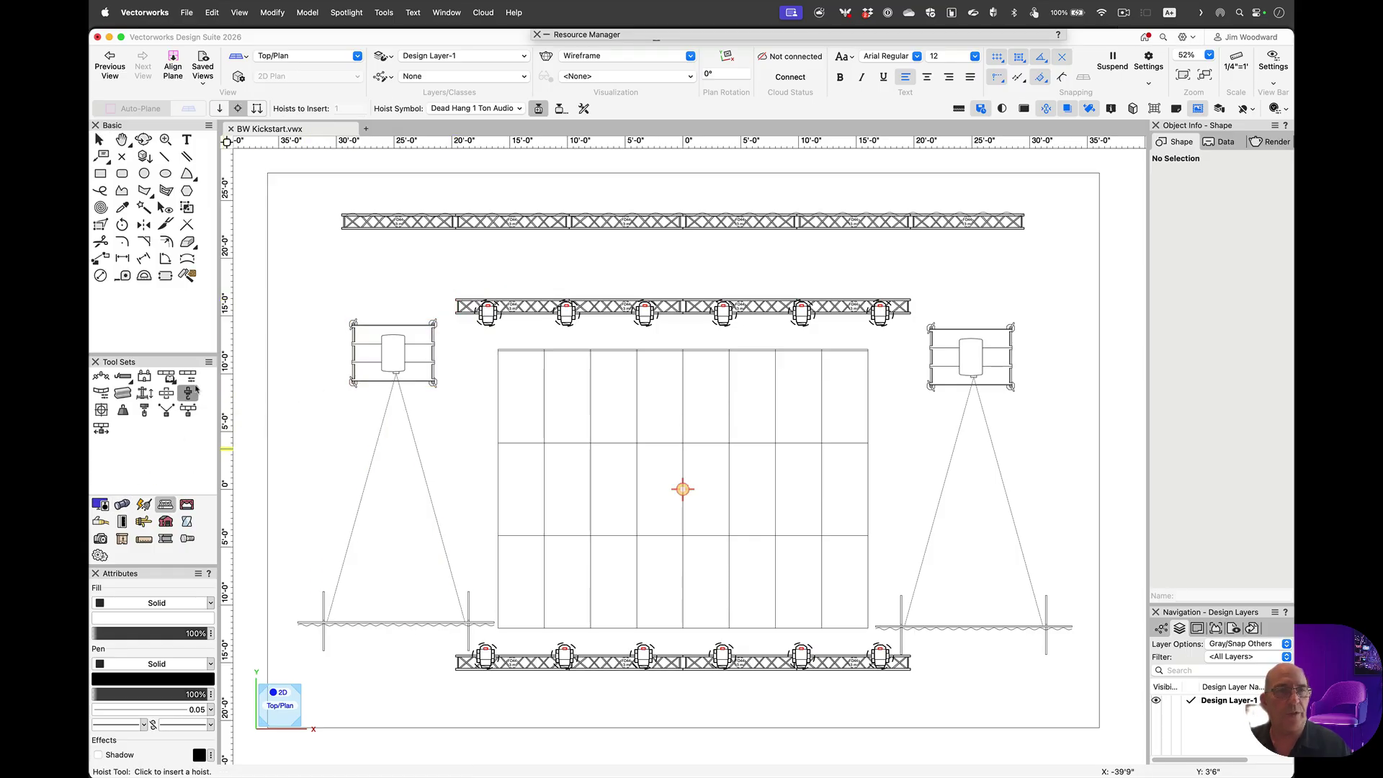
pyautogui.click(467, 108)
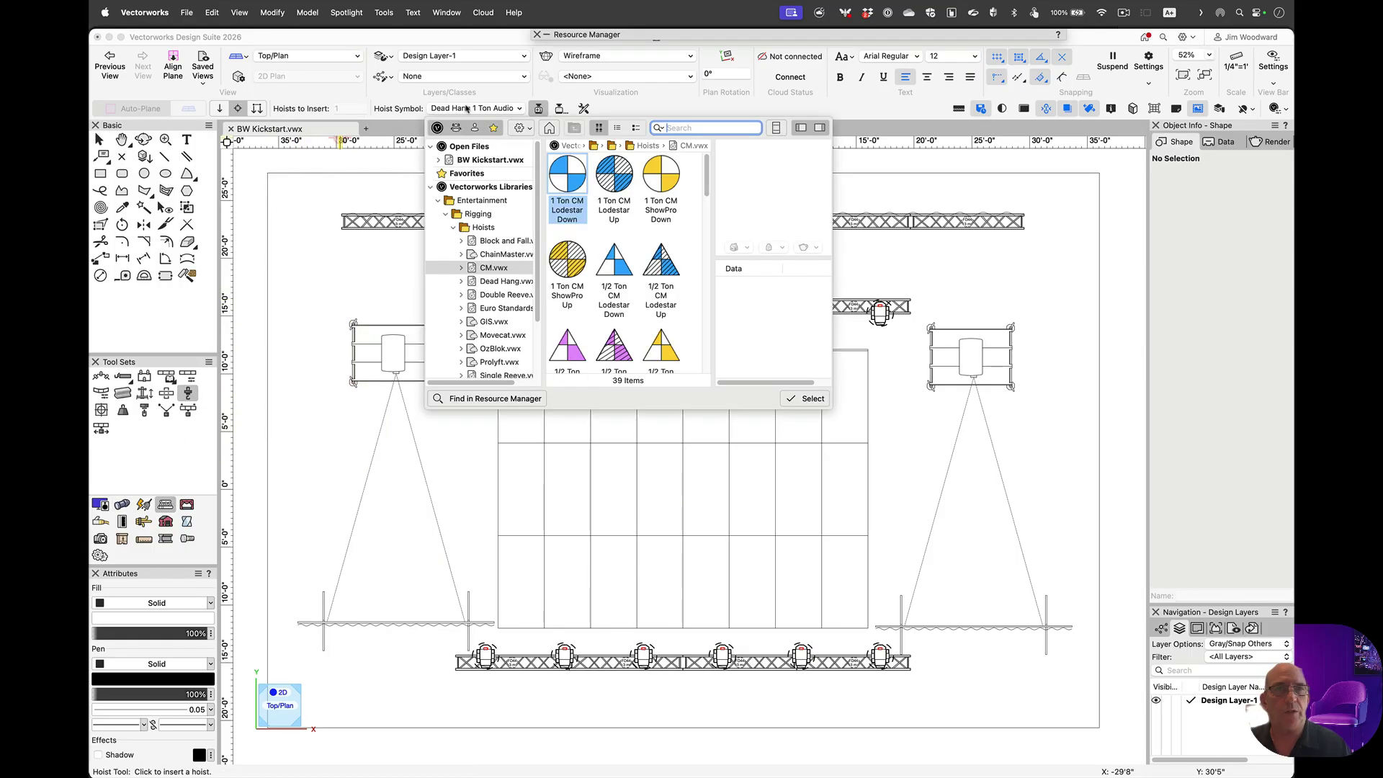
pyautogui.doubleClick(559, 173)
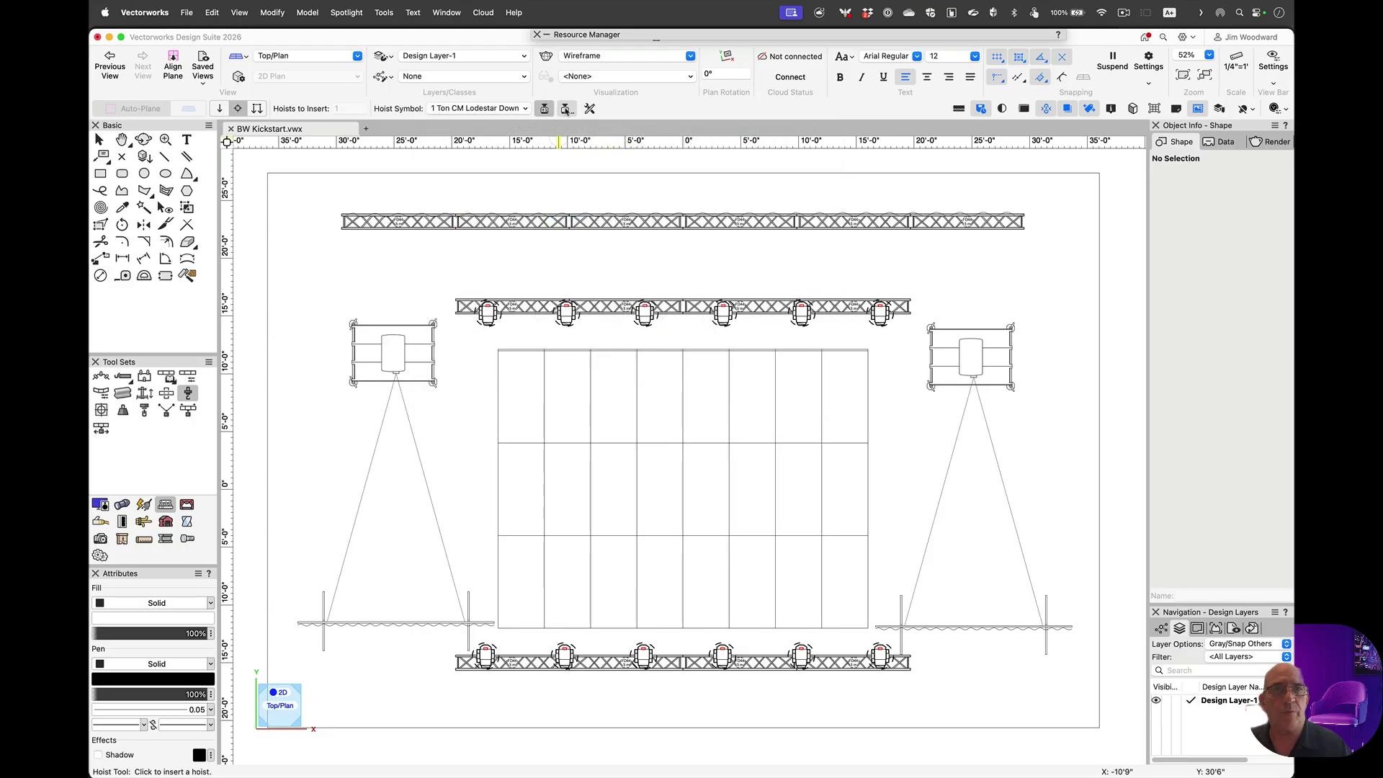
# - Number new hoists automatically by Hoist ID with the prefix LZ-
pyautogui.click(566, 108)
pyautogui.click(473, 335)
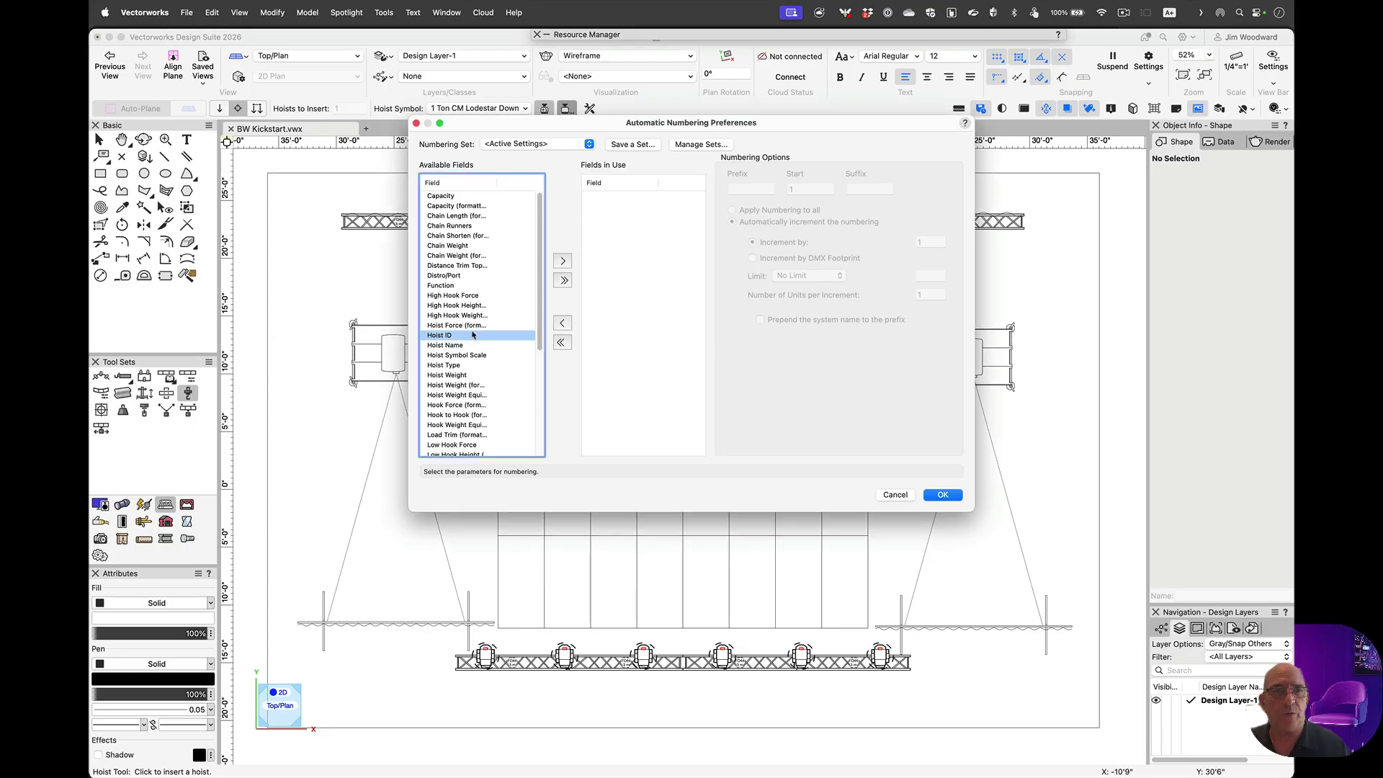
pyautogui.click(562, 261)
pyautogui.click(768, 189)
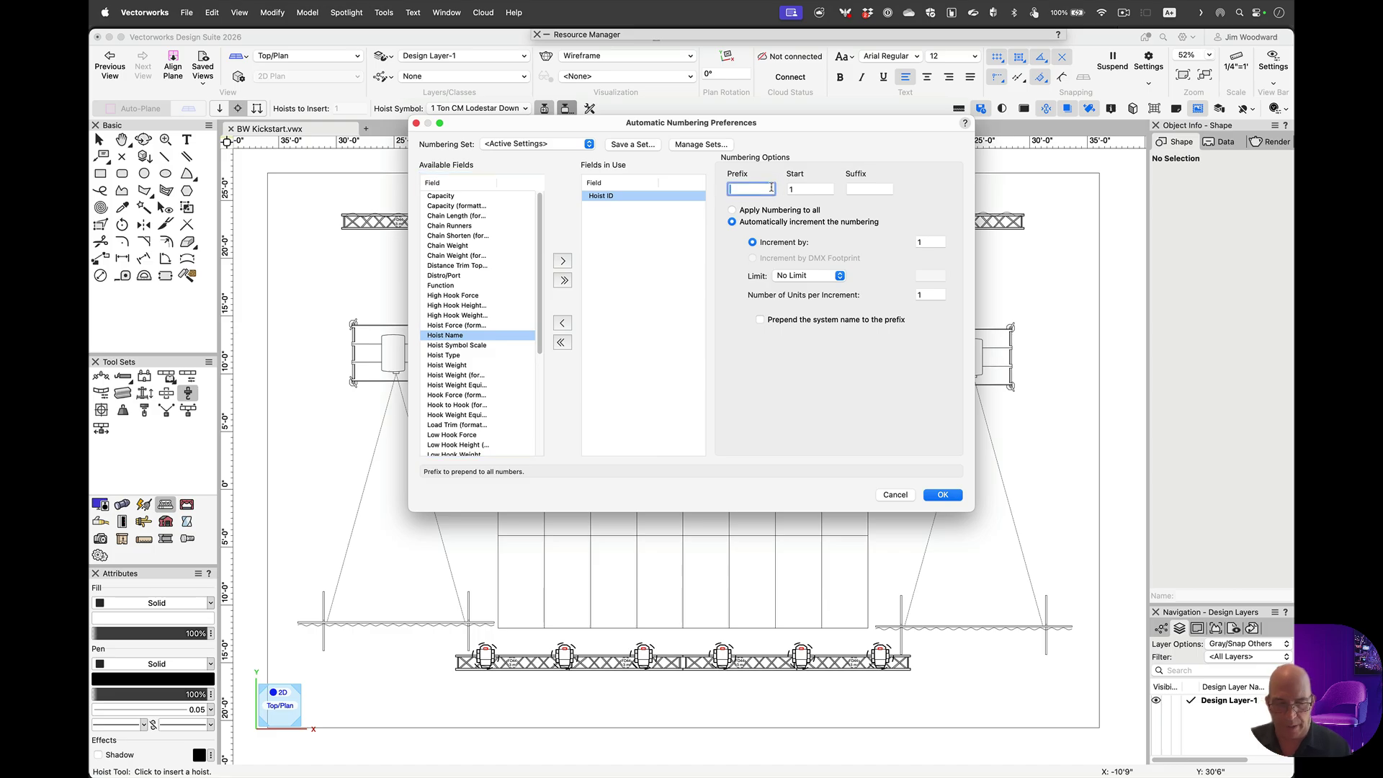
pyautogui.write('LZ-')
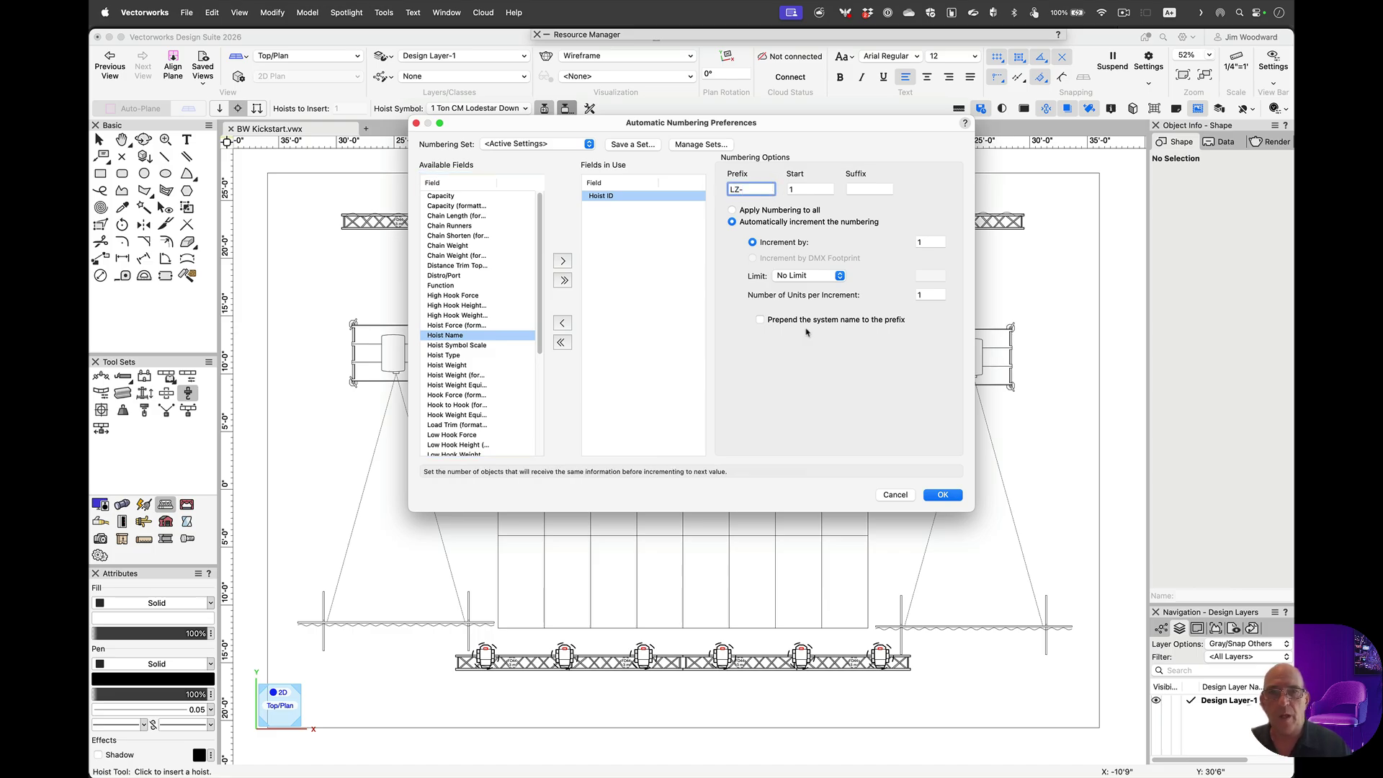
pyautogui.click(941, 494)
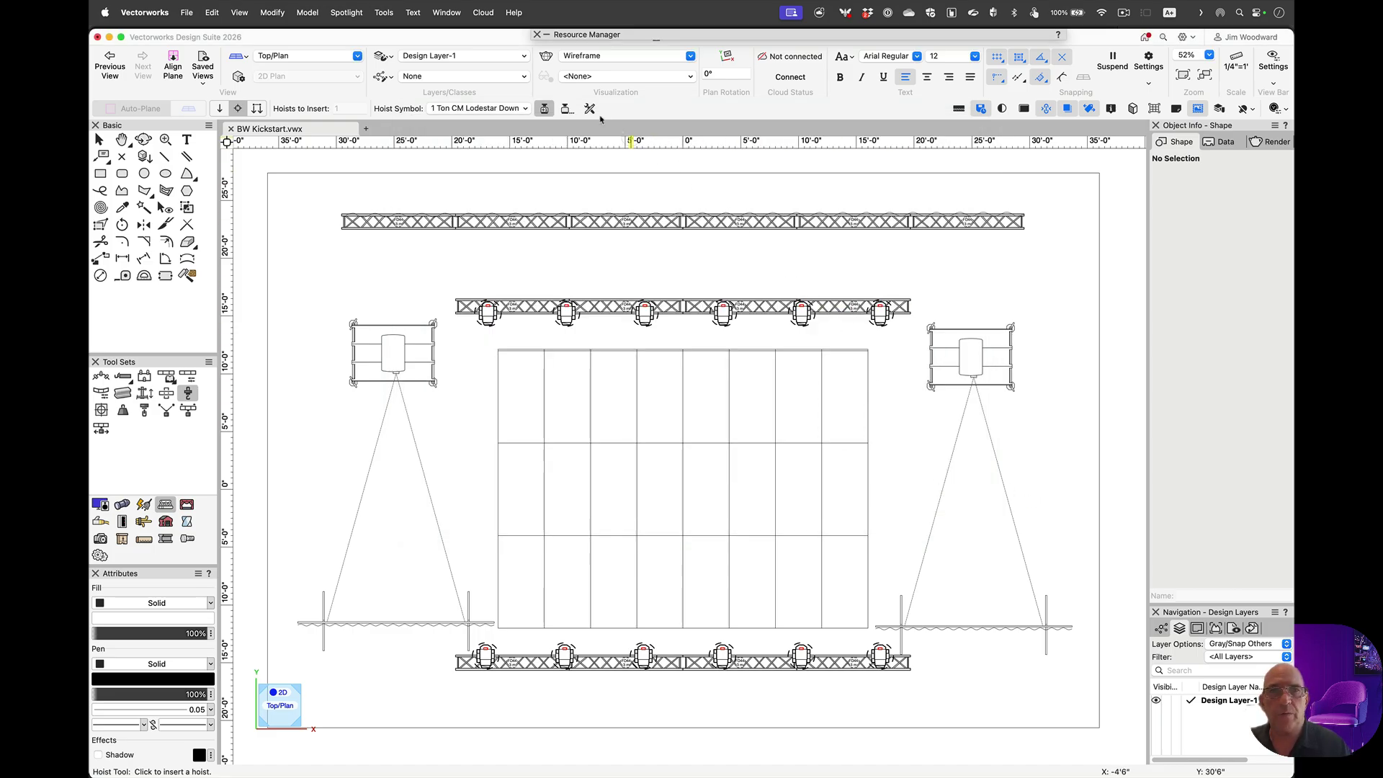
# - Turn on Show Measurement Label in the default hoist preferences
pyautogui.click(588, 107)
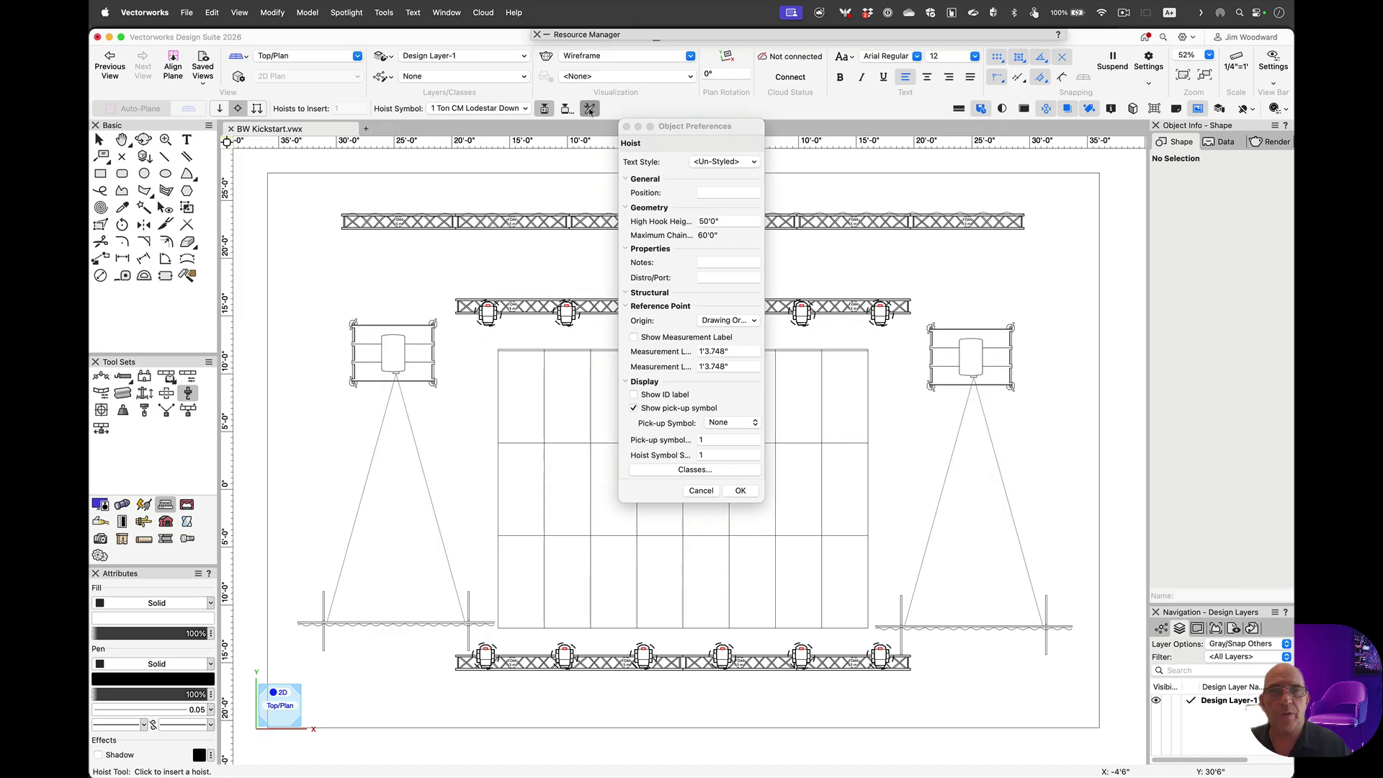
pyautogui.click(635, 337)
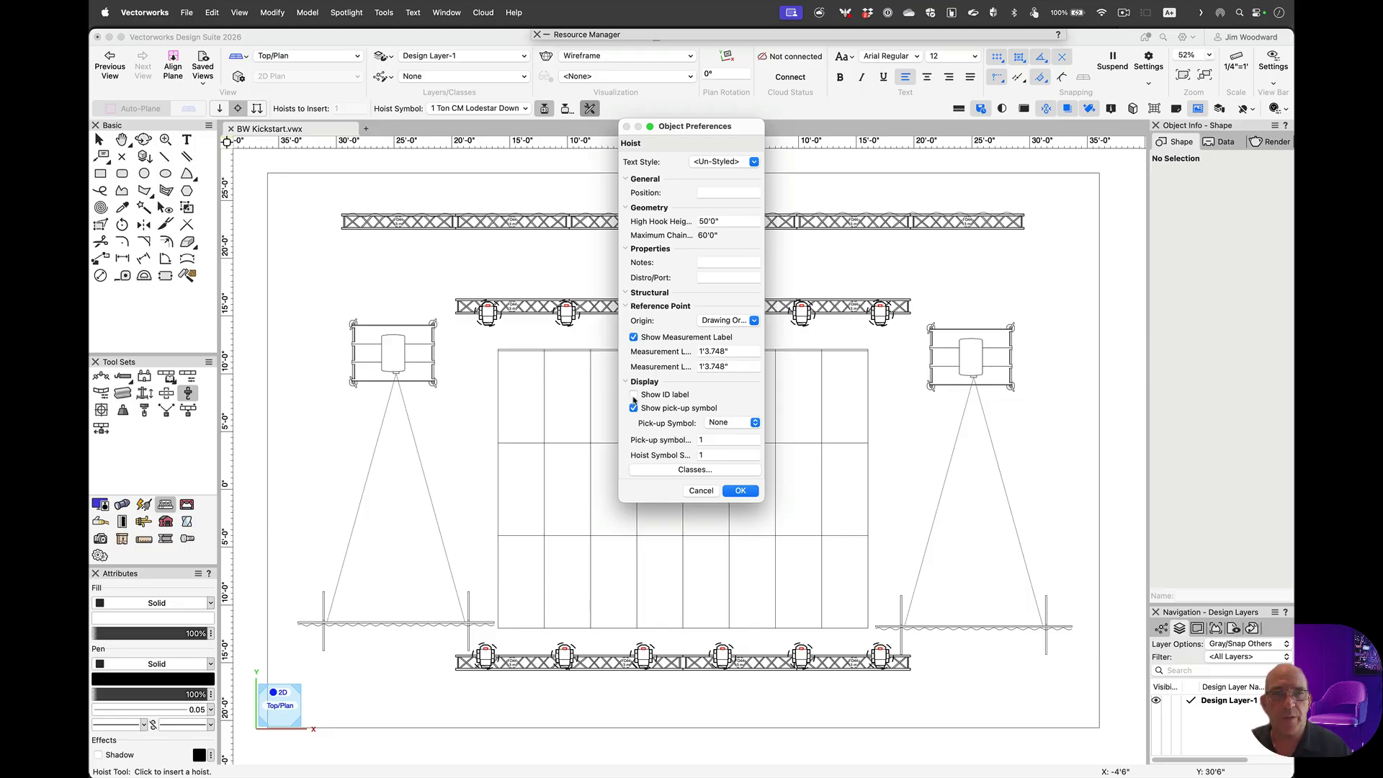
pyautogui.click(739, 490)
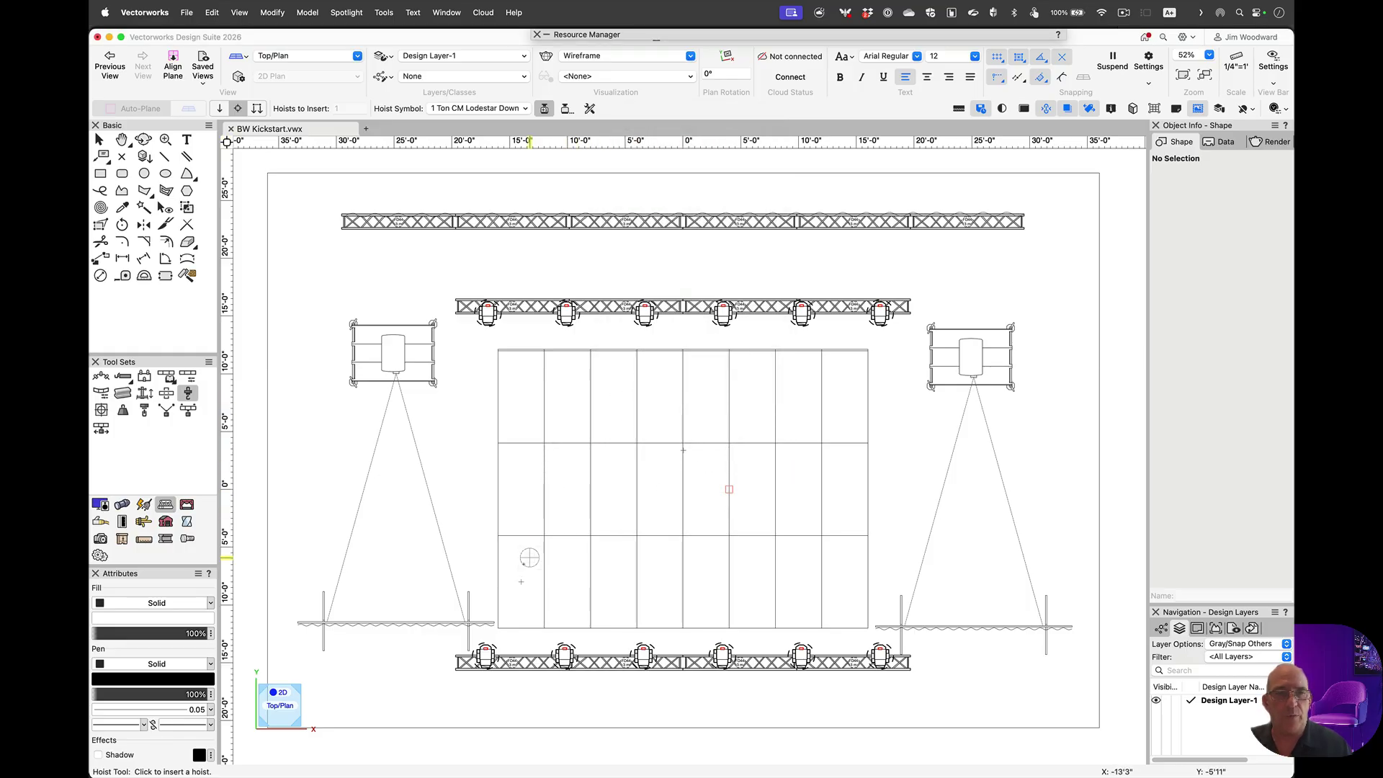
# - Place hoists LZ-1 to LZ-6 at both ends of the three trusses, then deselect
pyautogui.click(470, 663)
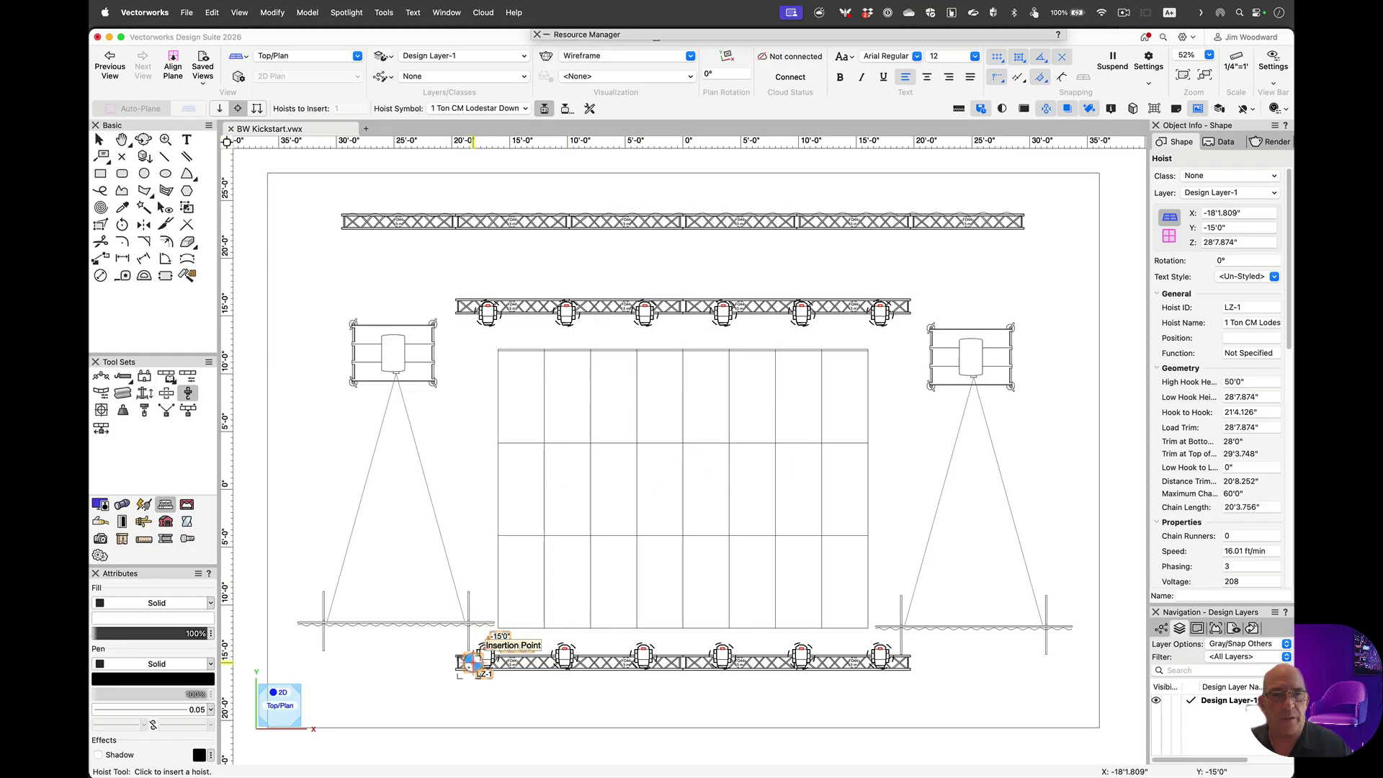
pyautogui.click(895, 661)
pyautogui.click(471, 306)
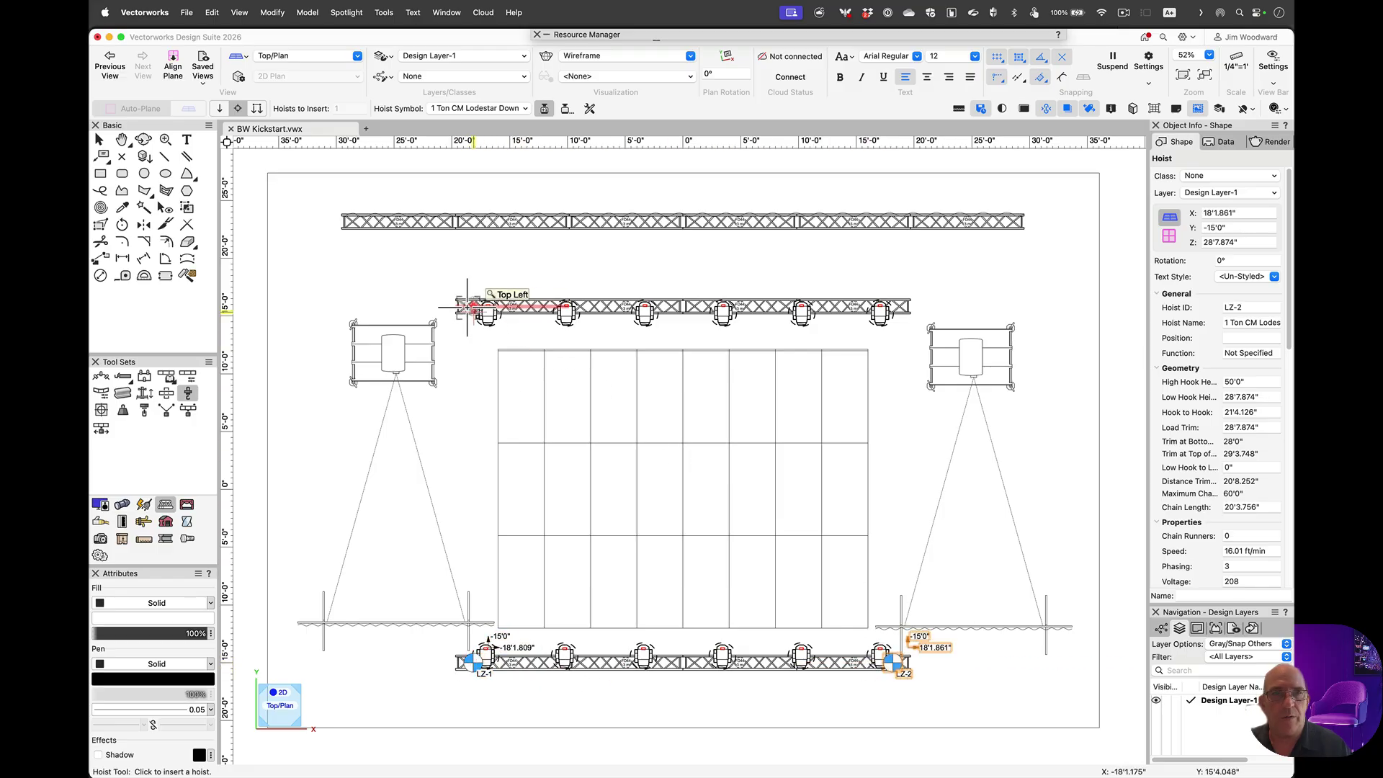
pyautogui.click(906, 307)
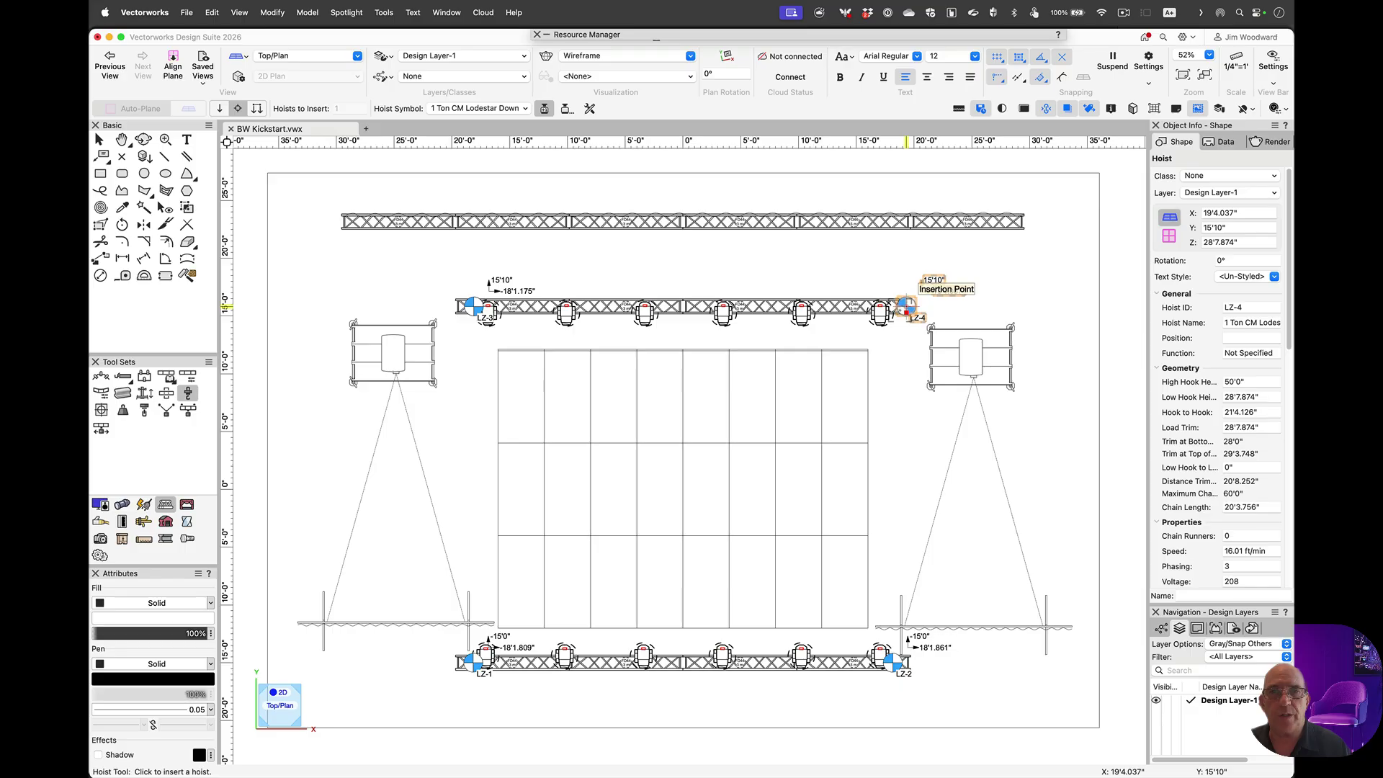
pyautogui.click(356, 221)
pyautogui.click(1013, 222)
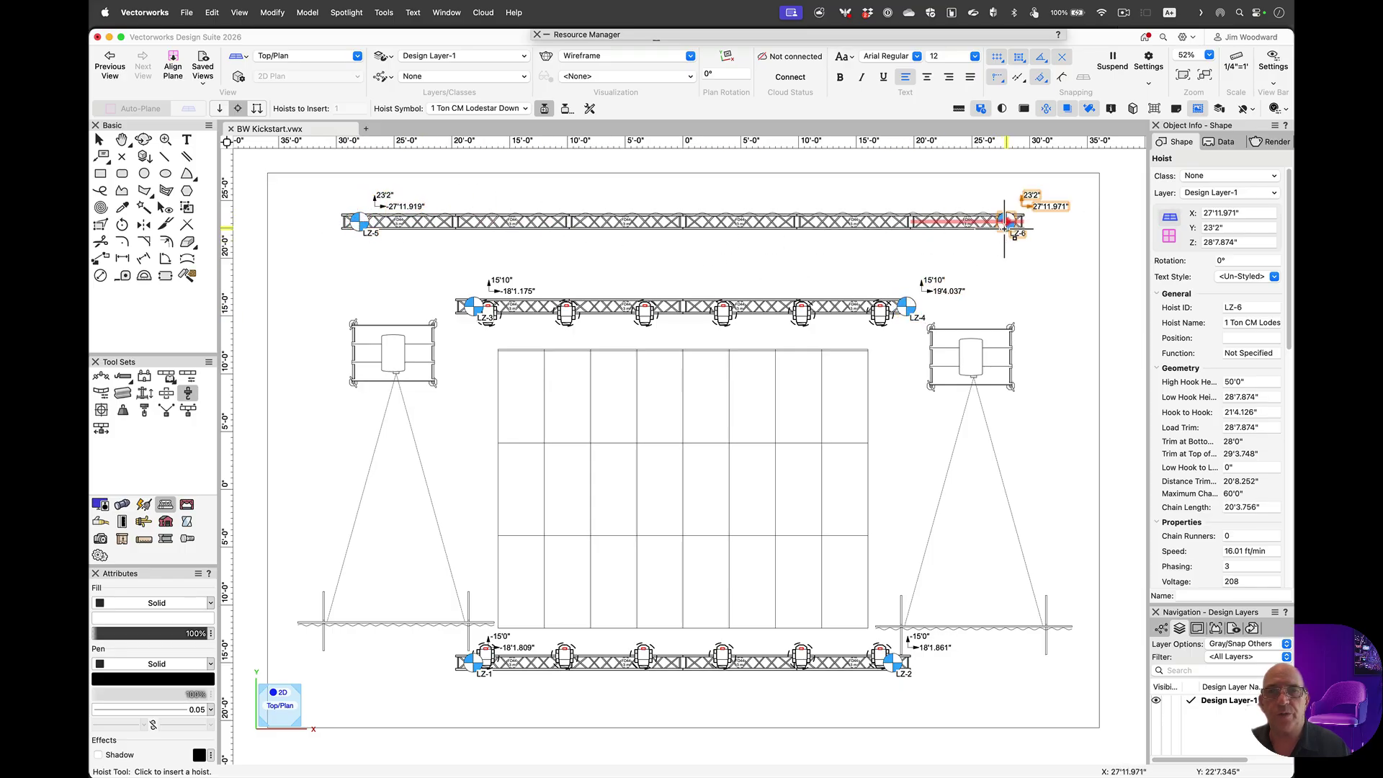
pyautogui.press('x')
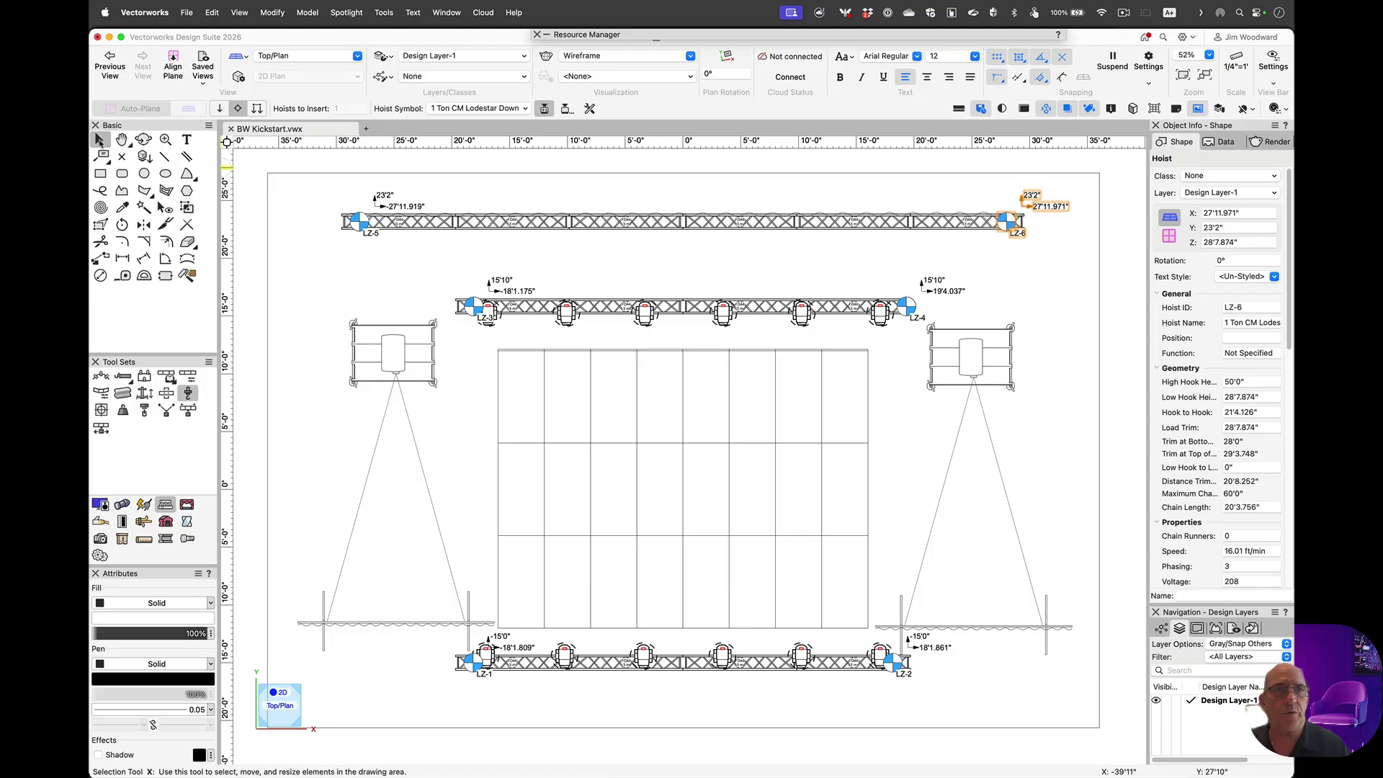
pyautogui.click(283, 170)
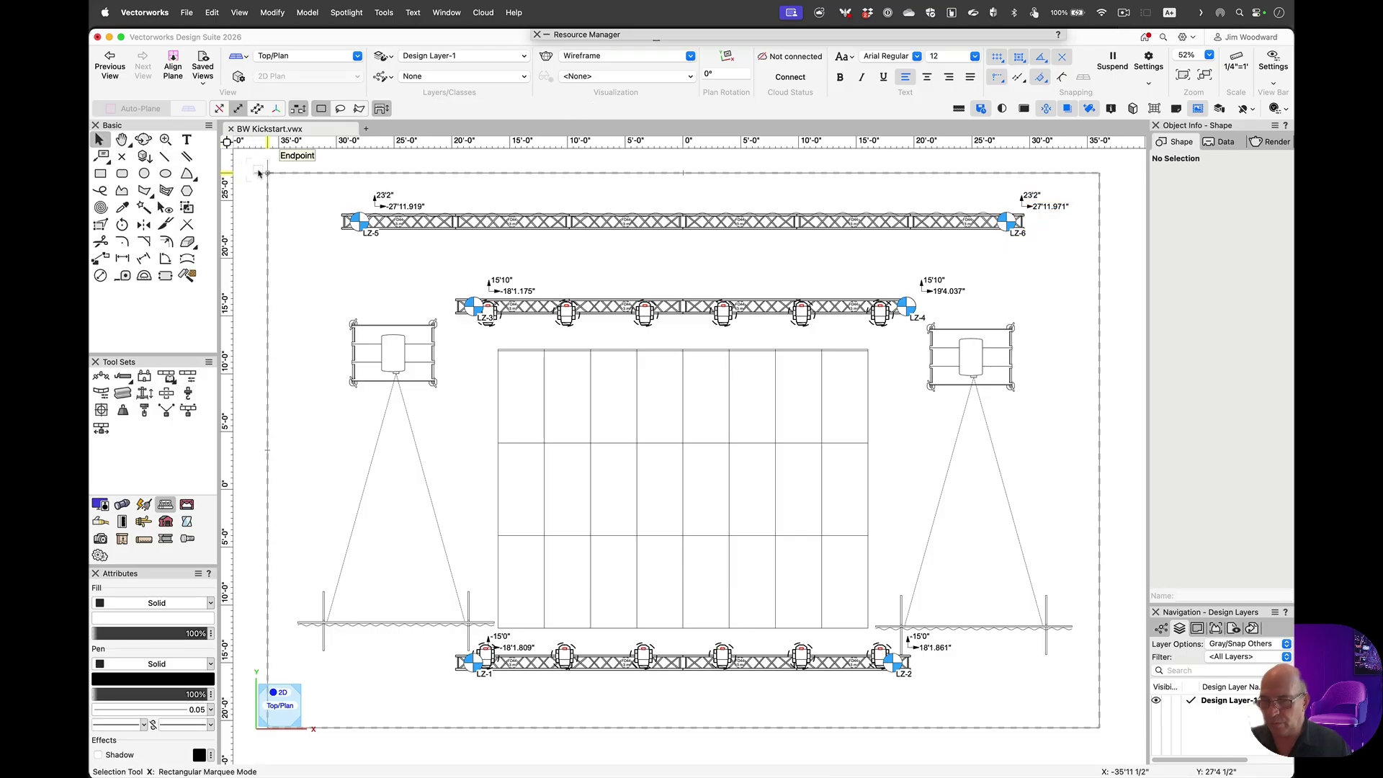
# - Show the rig as a zoomed-out, shaded Right Isometric perspective and bring up the Braceworks Reports menu
pyautogui.press('super+3')
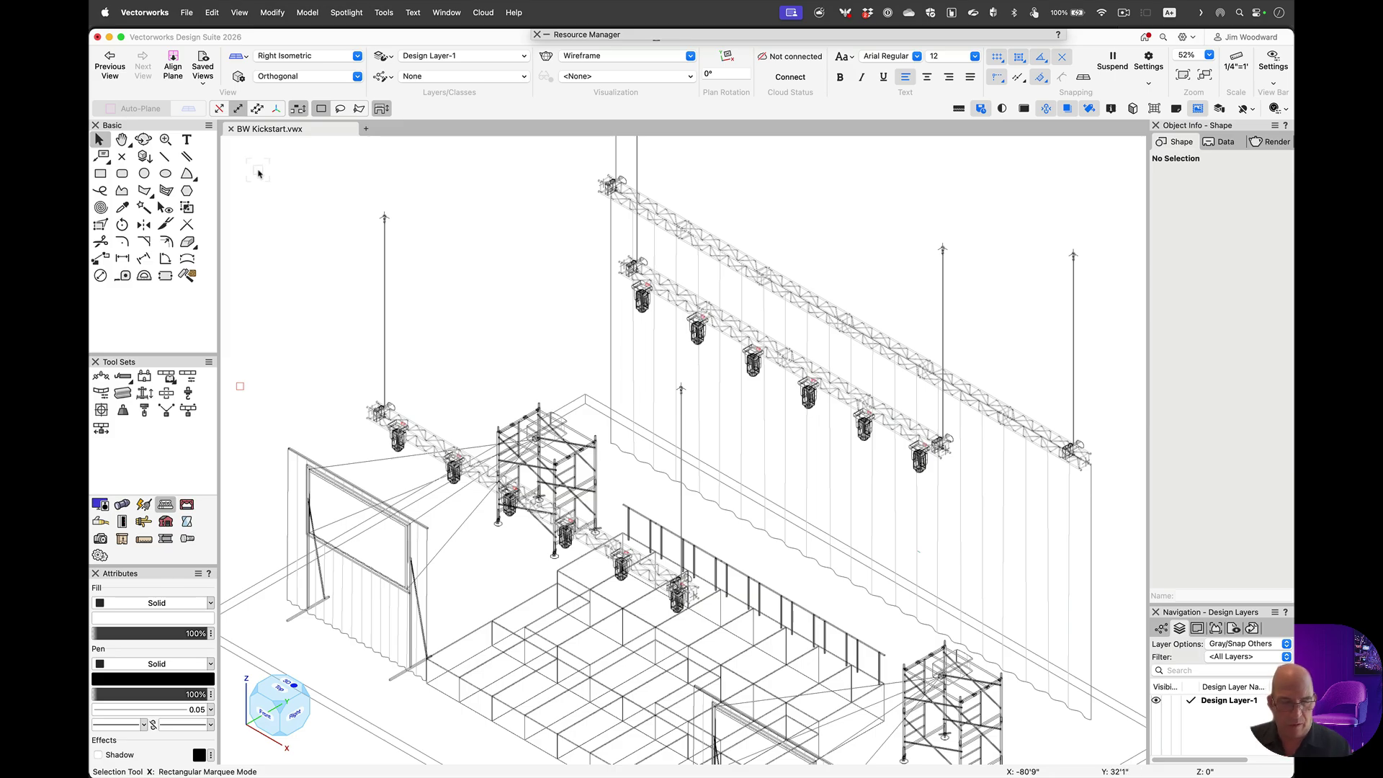
pyautogui.press('super+shift+g')
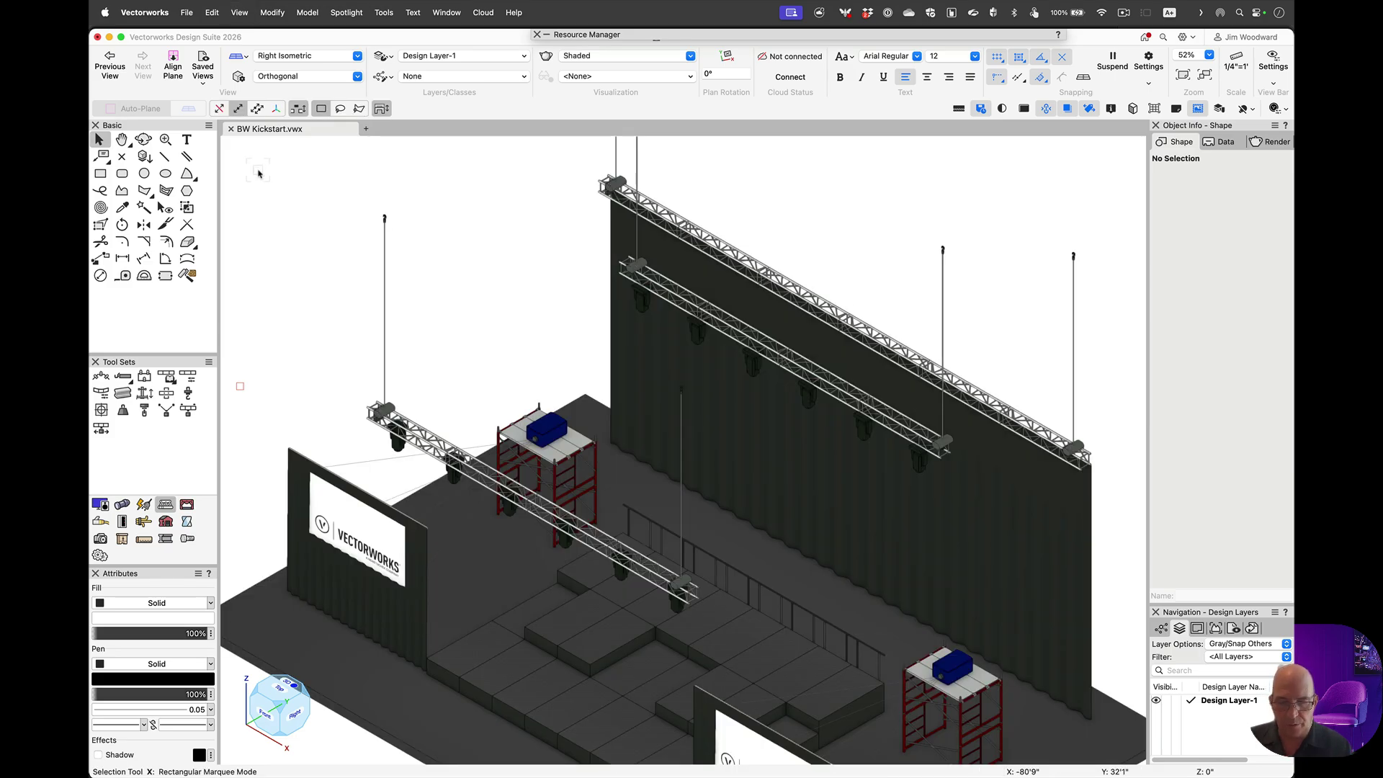
pyautogui.press('super+shift+p')
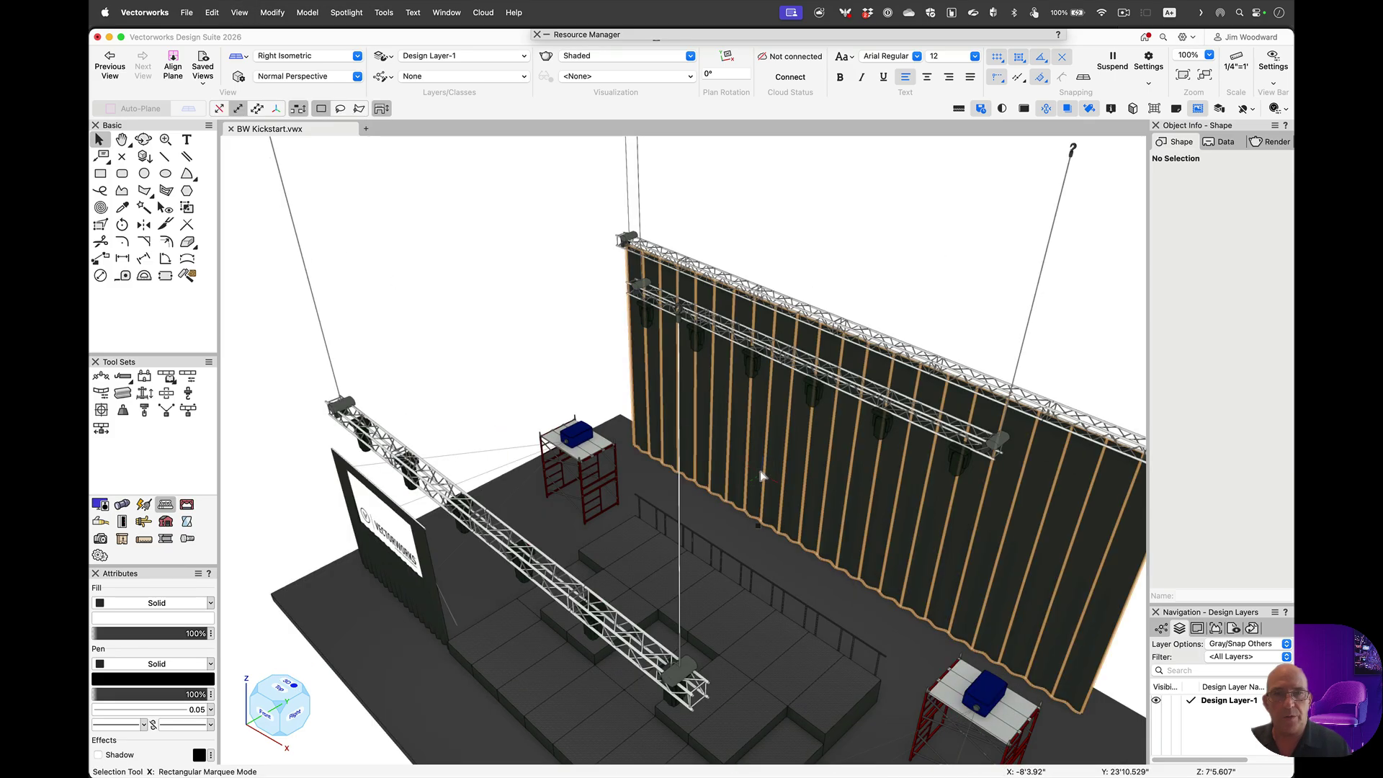
pyautogui.scroll(-3, 761, 478)
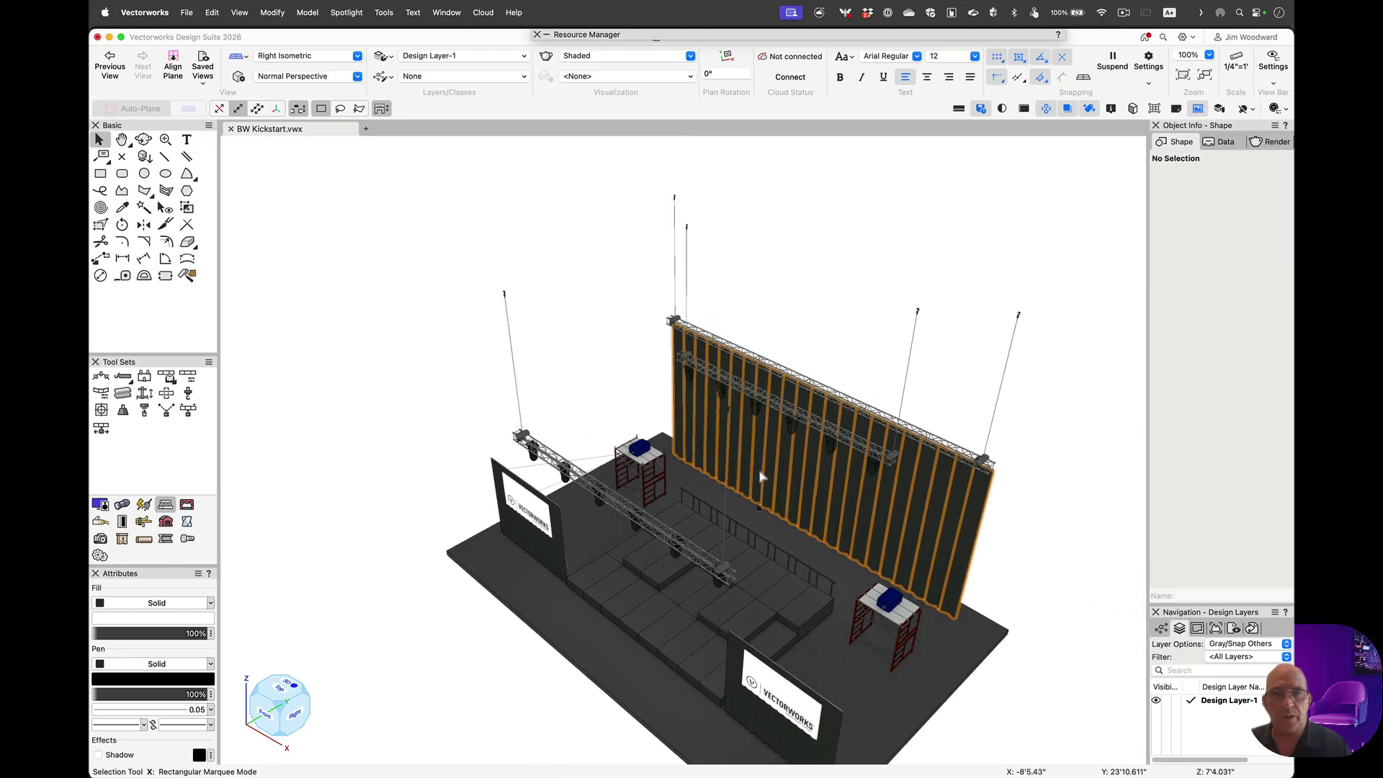
pyautogui.click(345, 12)
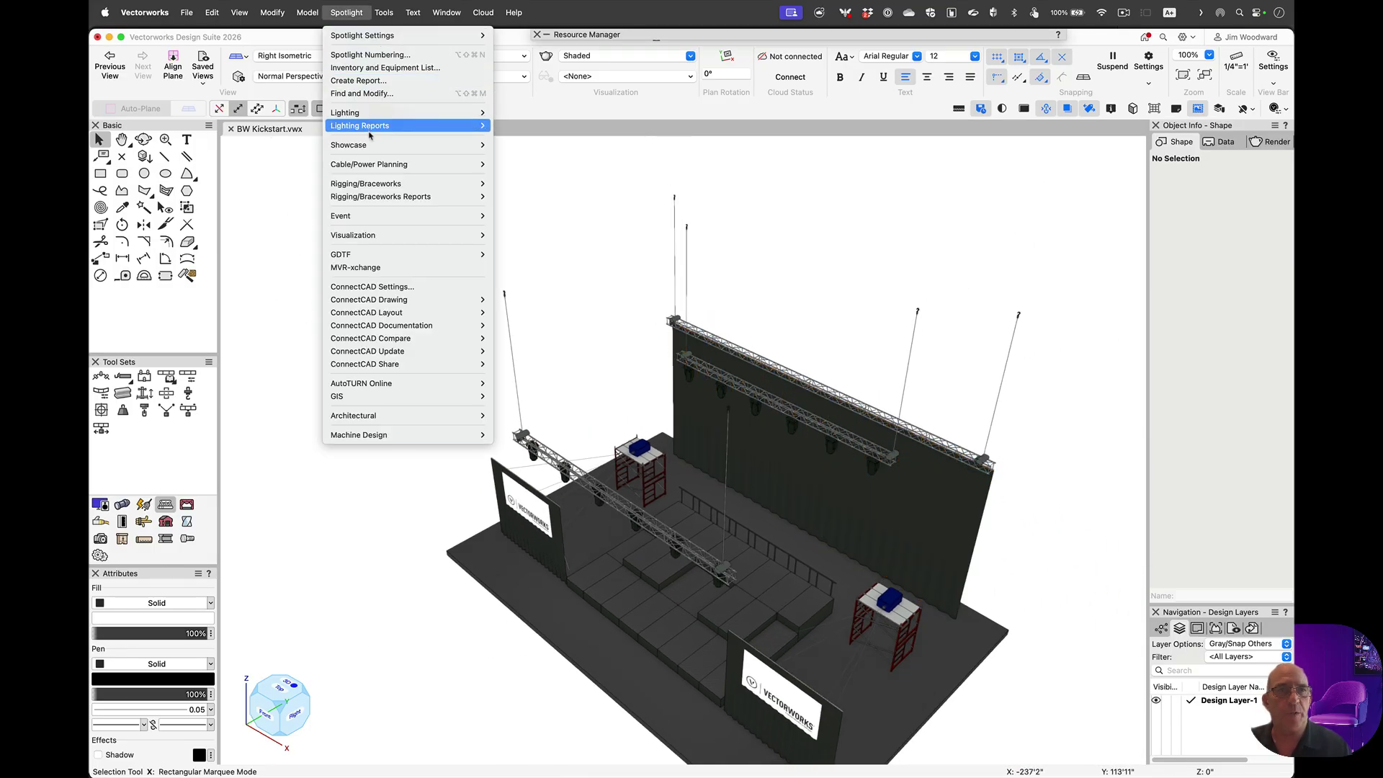
pyautogui.moveTo(377, 195)
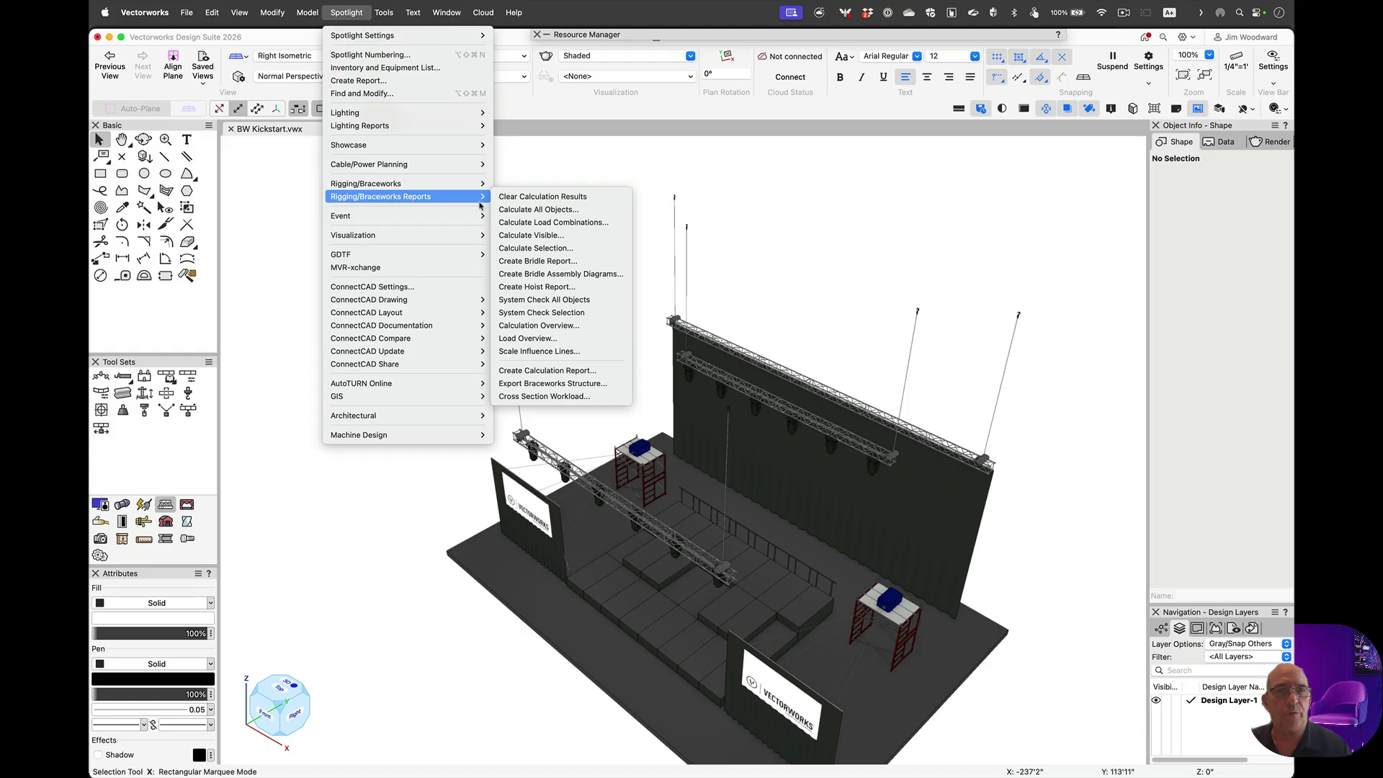
# - Run Calculate Visible and review the Cross Section Workload, Hoist Workload, Analyses and Errors tabs
pyautogui.click(563, 235)
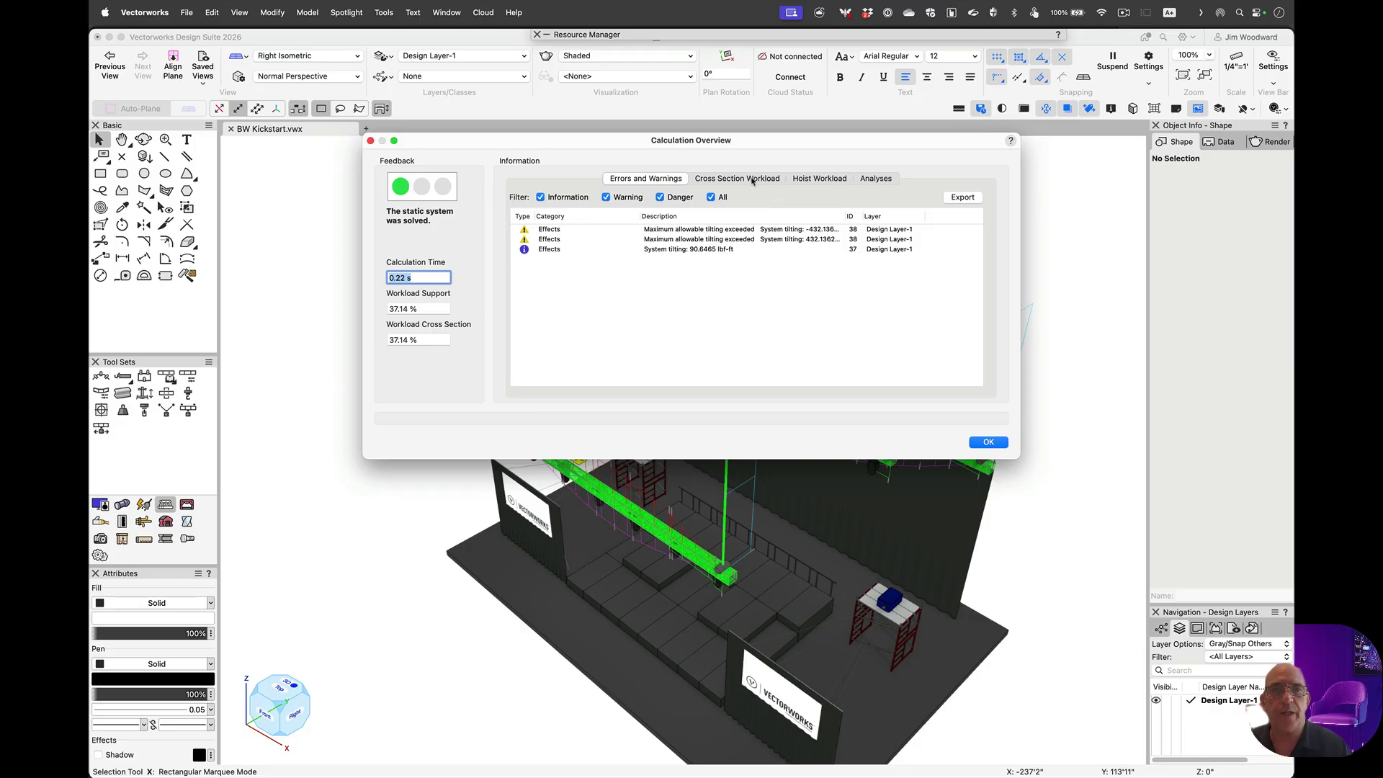
pyautogui.click(729, 180)
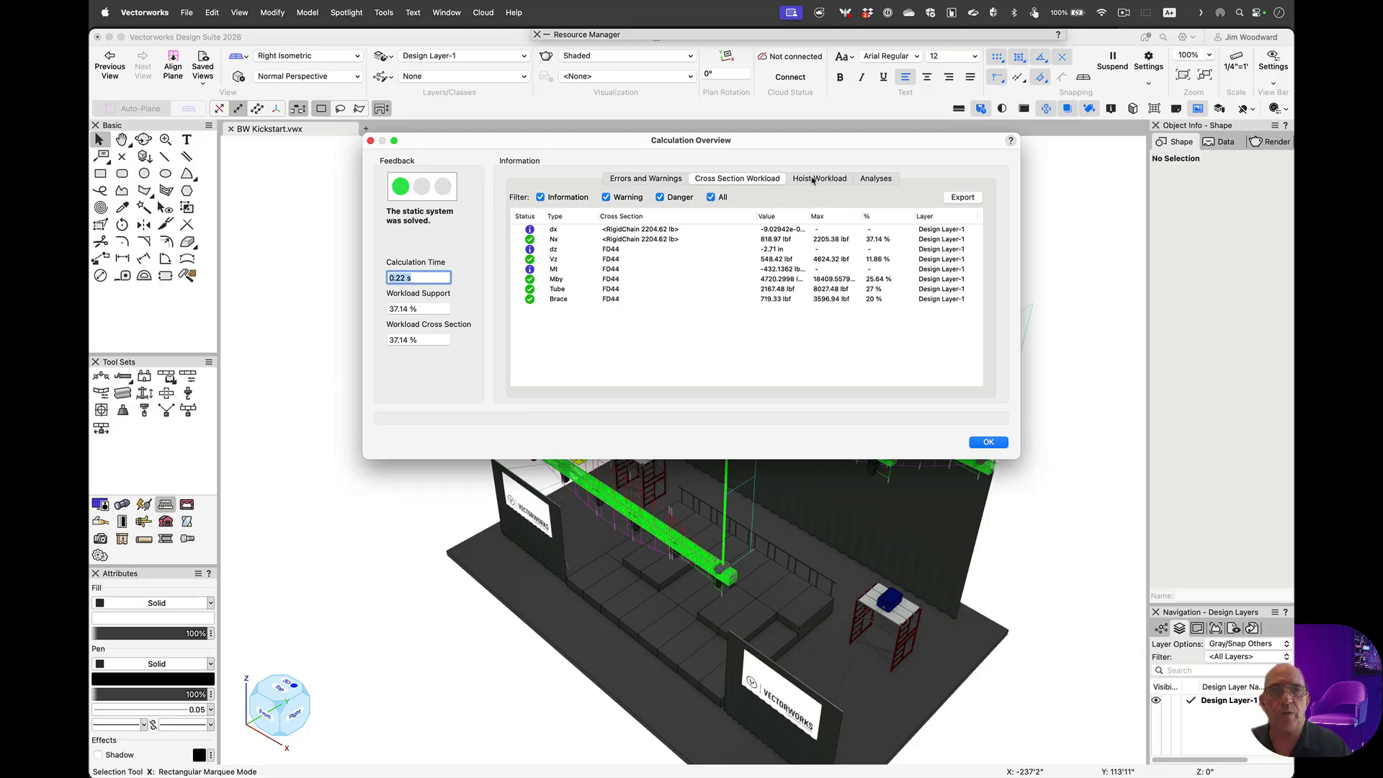
pyautogui.click(813, 180)
pyautogui.click(868, 179)
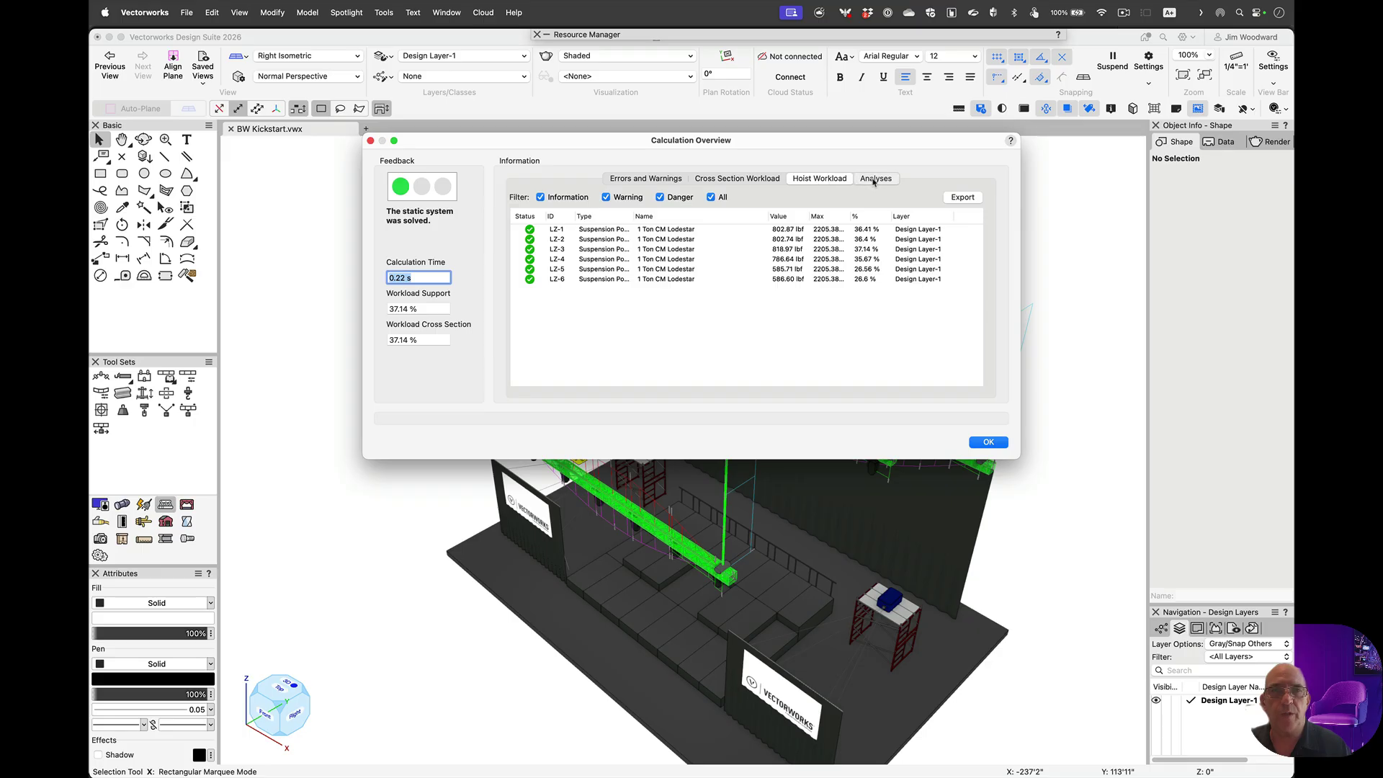
pyautogui.click(642, 180)
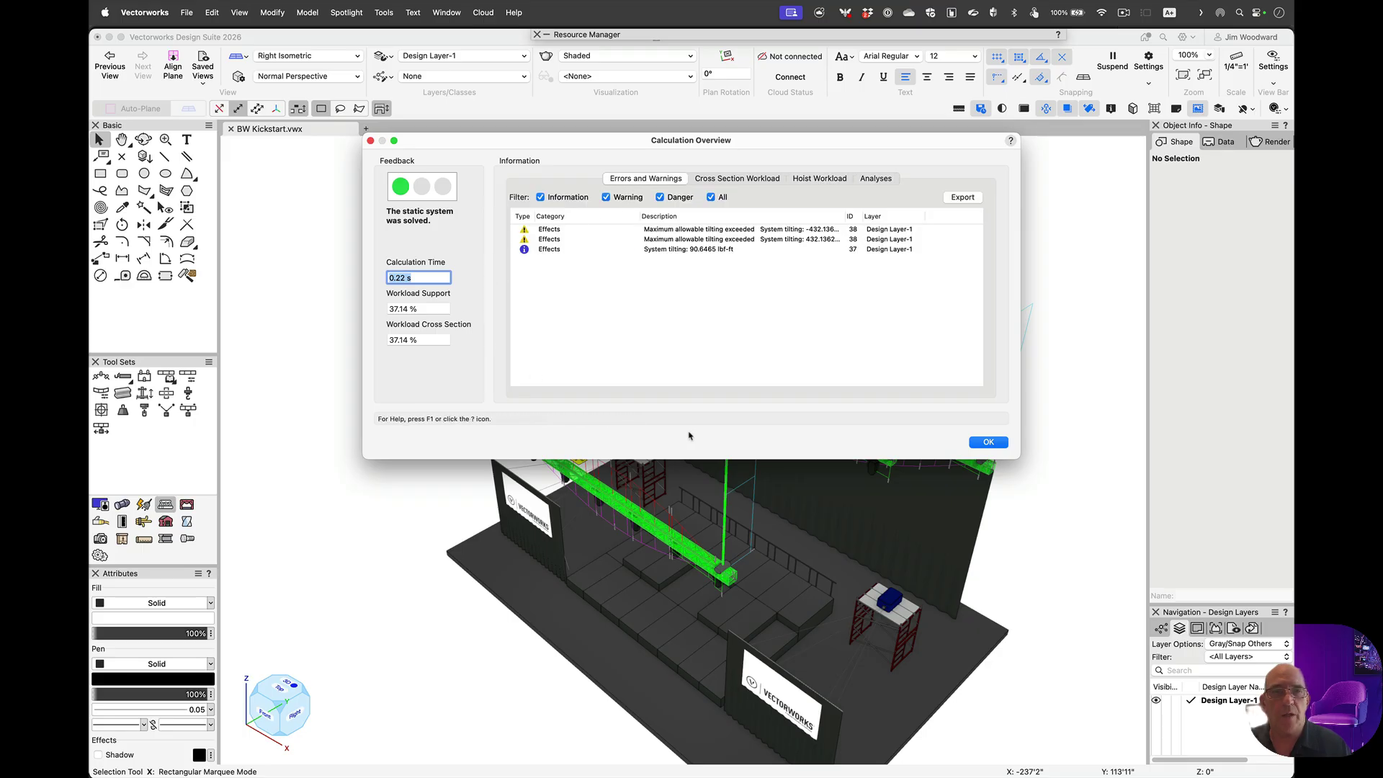
# - Select all influence lines with Select Similar and set their line thickness to 0.70
pyautogui.click(987, 443)
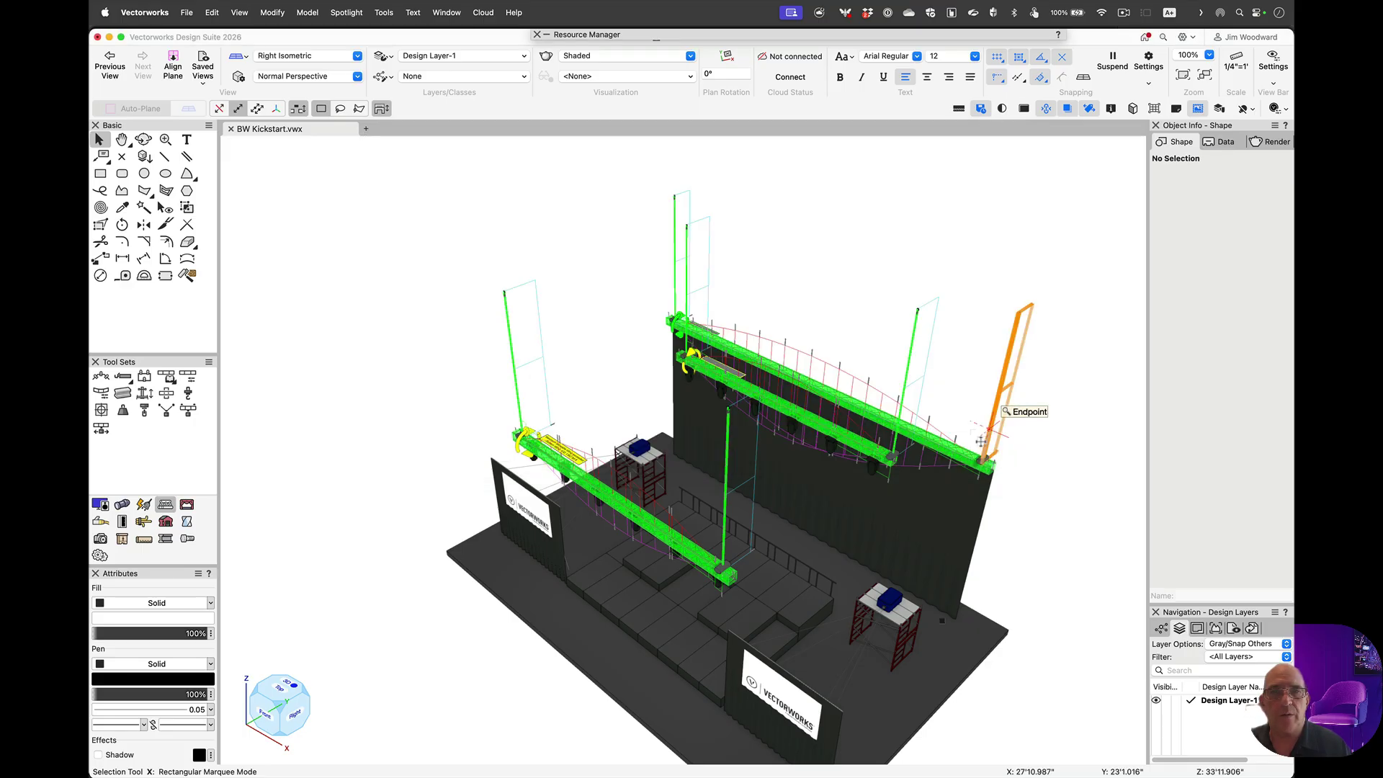
pyautogui.hotkey('shift', 'y')
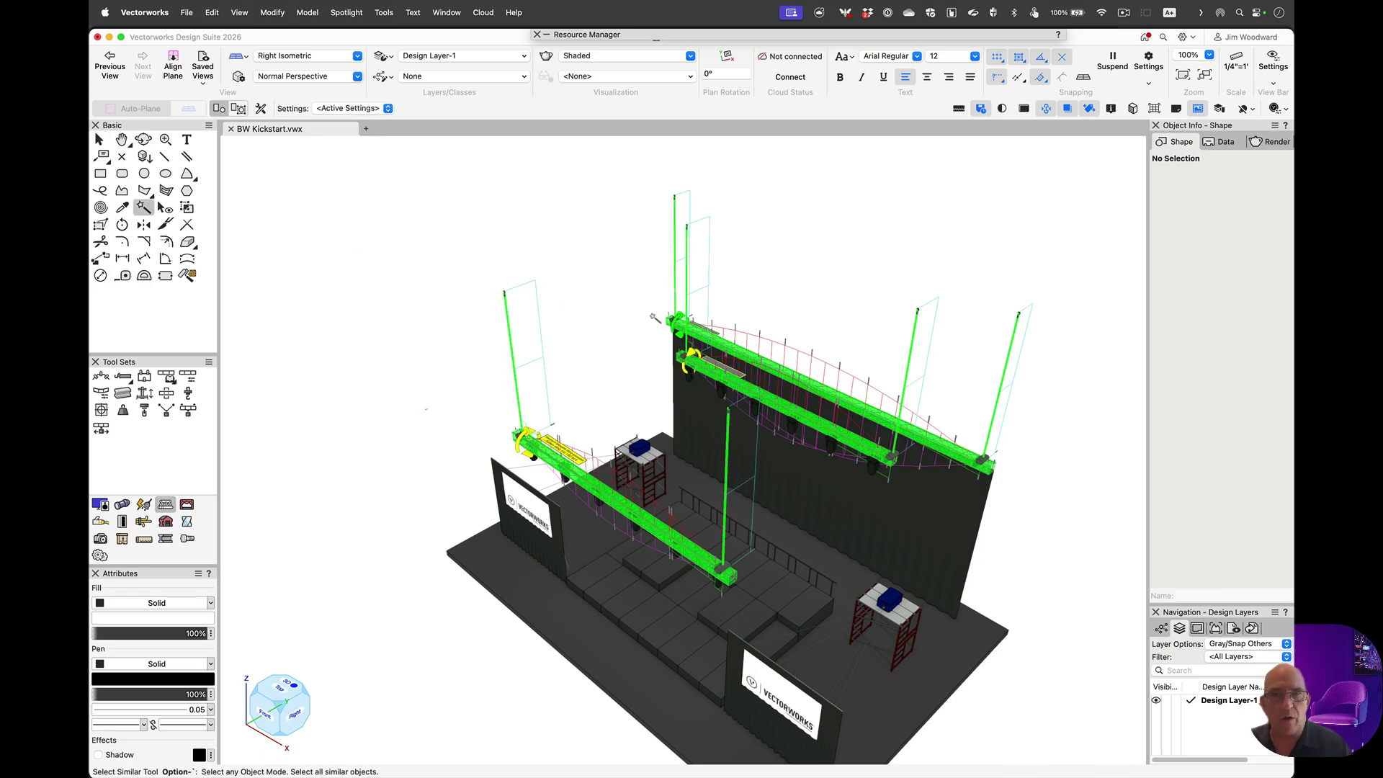
pyautogui.click(738, 338)
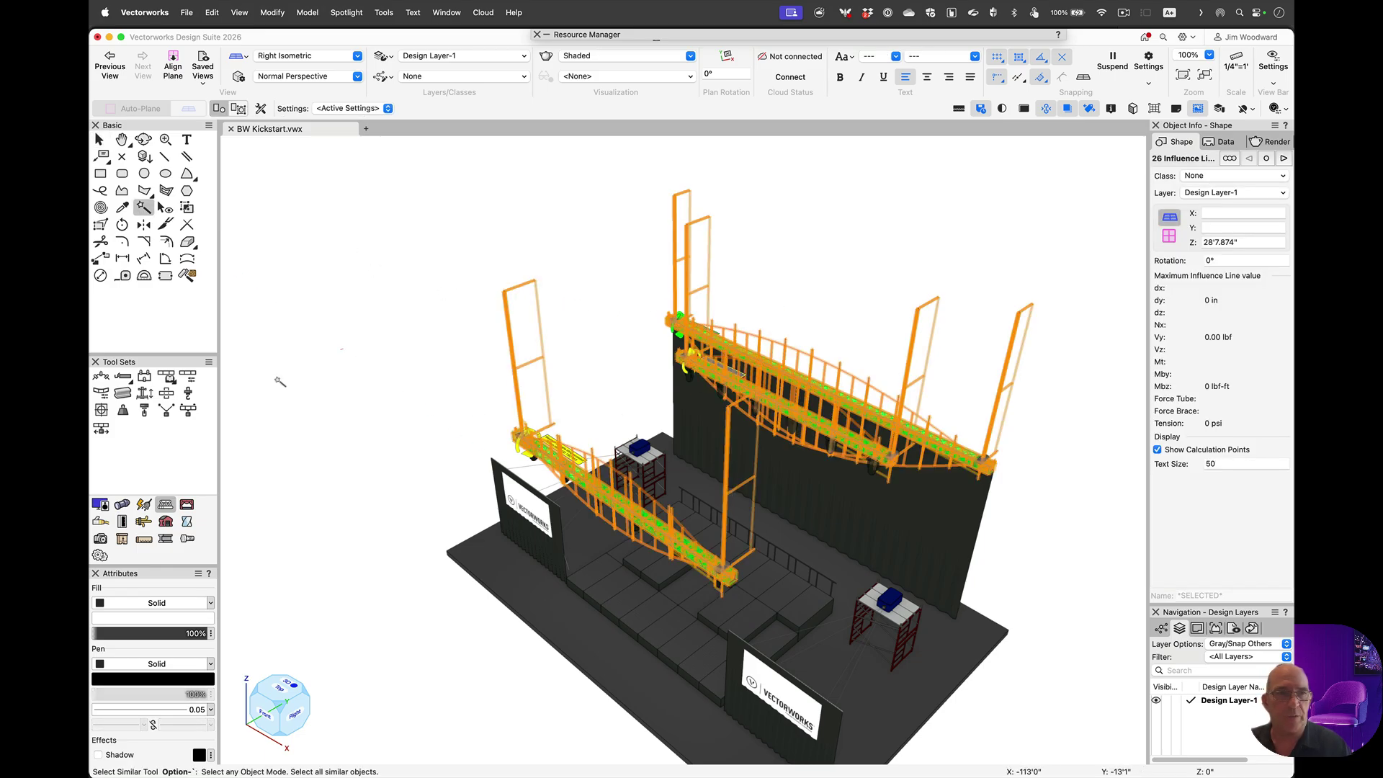
pyautogui.click(189, 712)
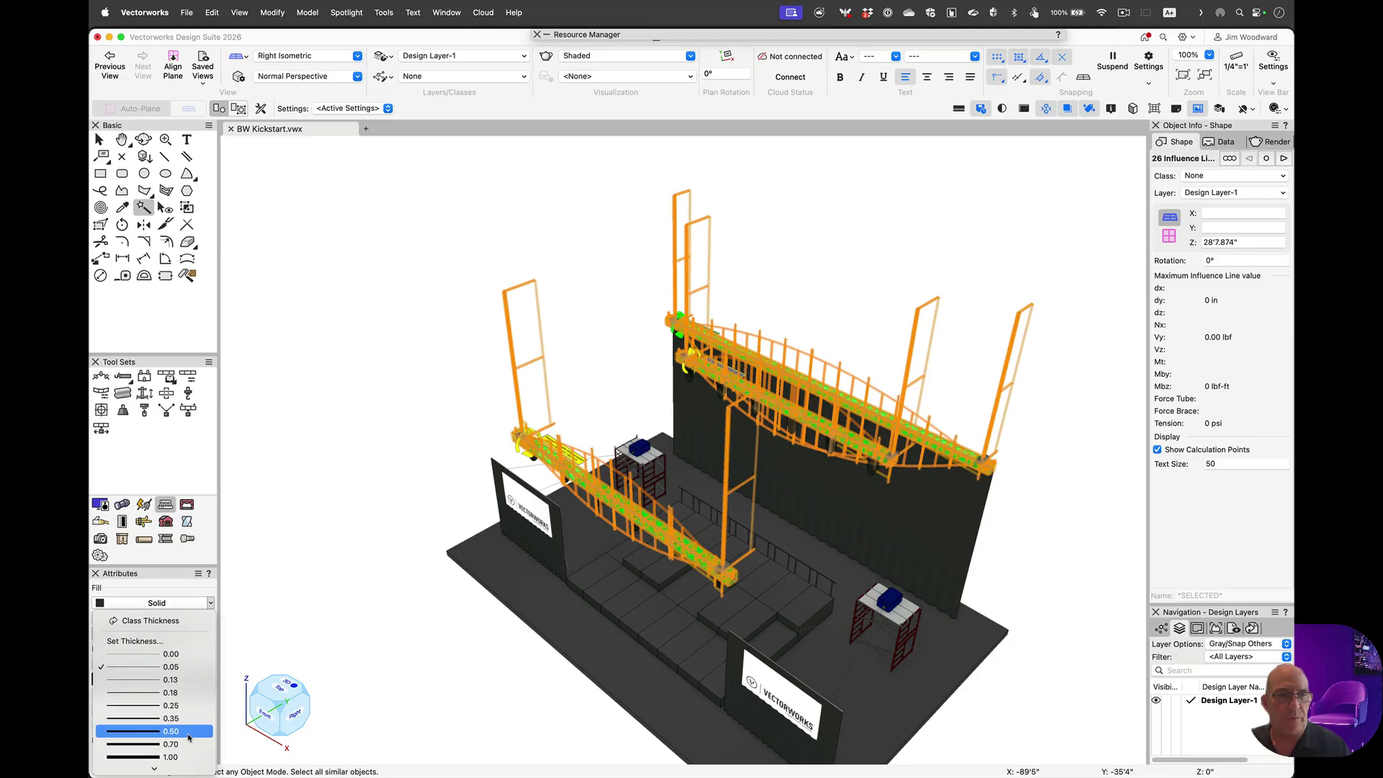
pyautogui.click(189, 745)
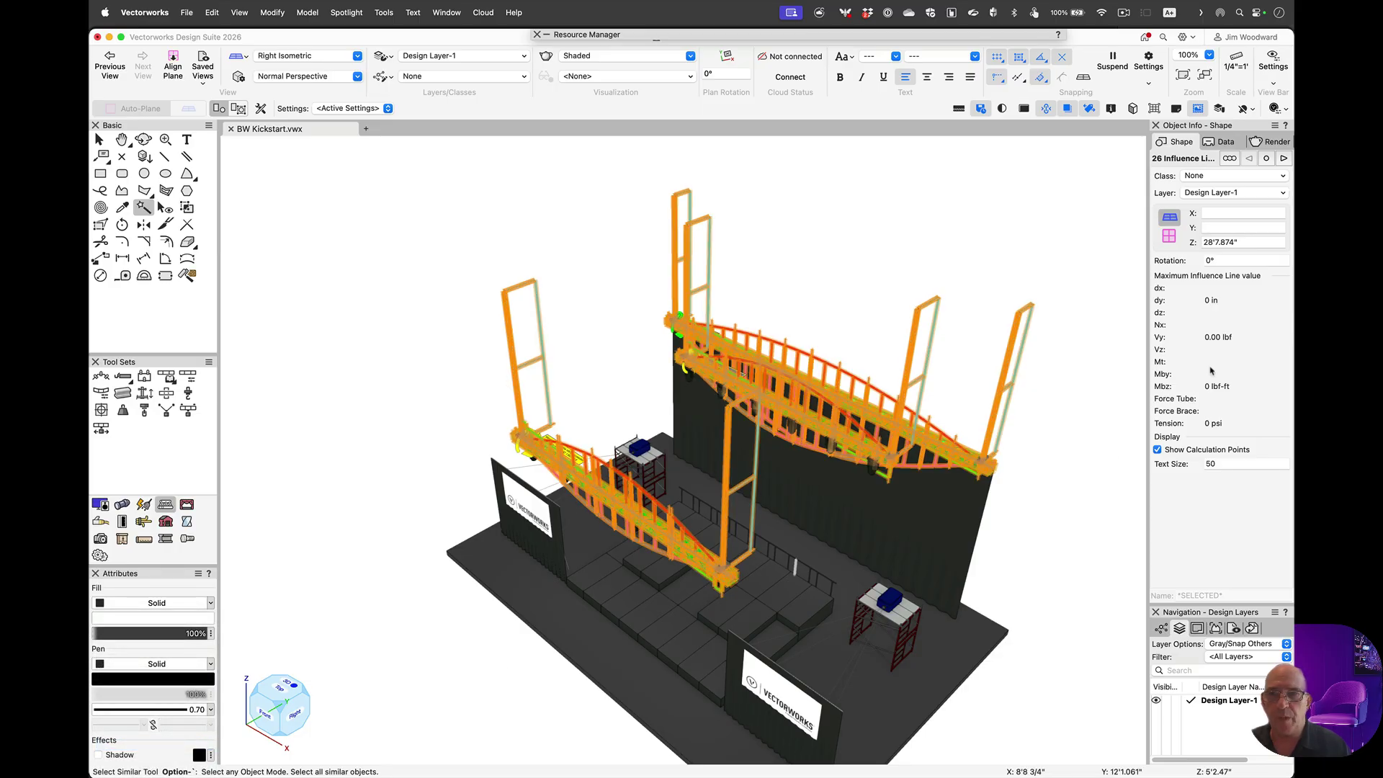
# - Raise the influence lines' text size to 125 in Object Info
pyautogui.click(1232, 464)
pyautogui.write('1')
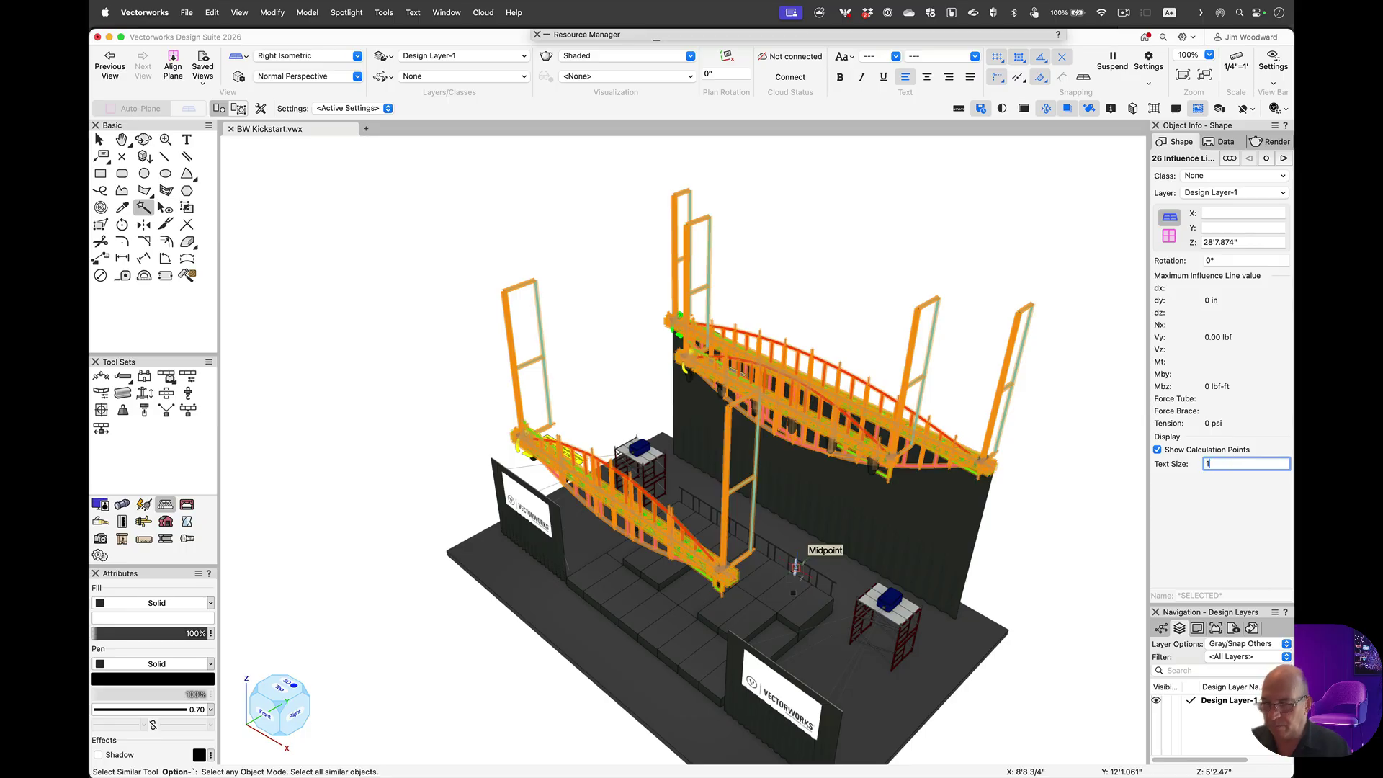
pyautogui.write('25')
pyautogui.press('Return')
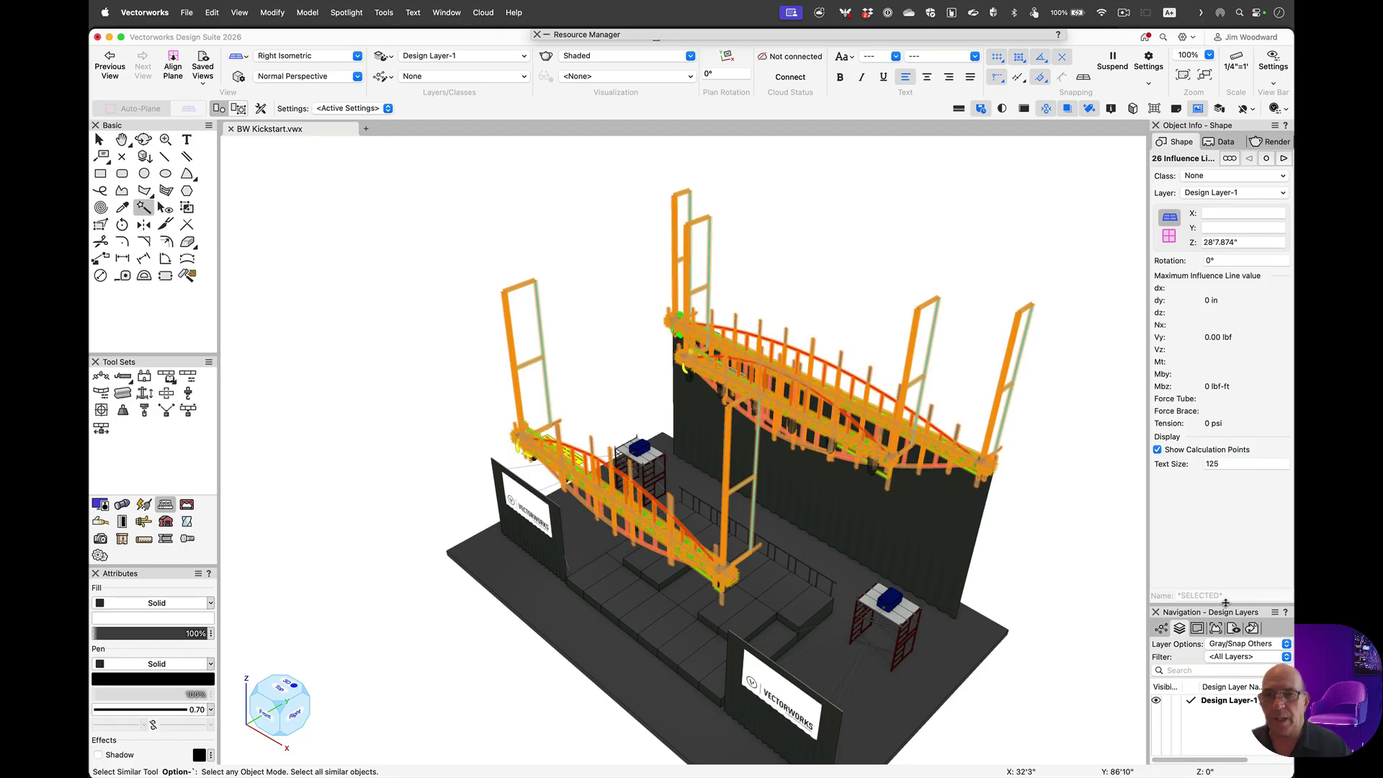
# - Hide the Influence Line classes in the Navigation palette, leaving only the dz lines visible
pyautogui.moveTo(1226, 602); pyautogui.dragTo(1224, 513)
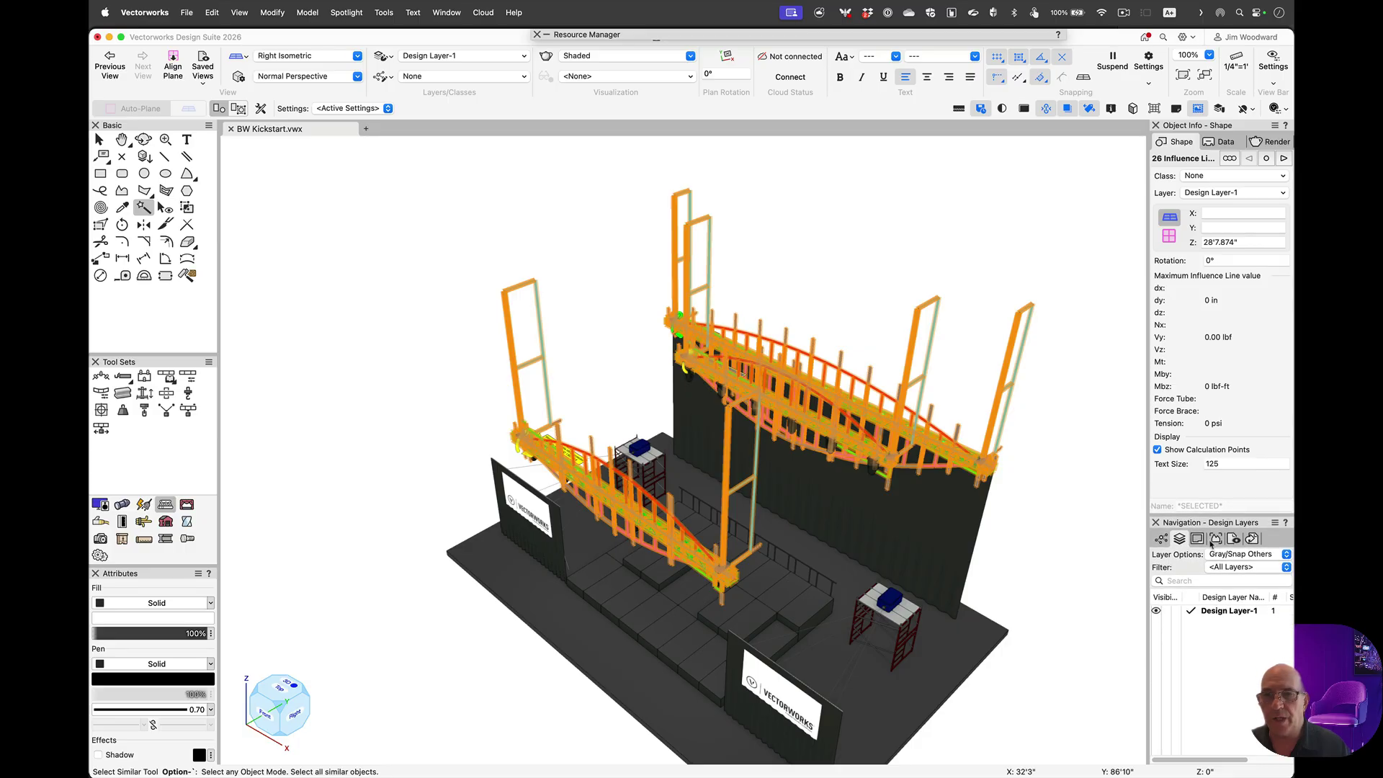
pyautogui.click(1162, 539)
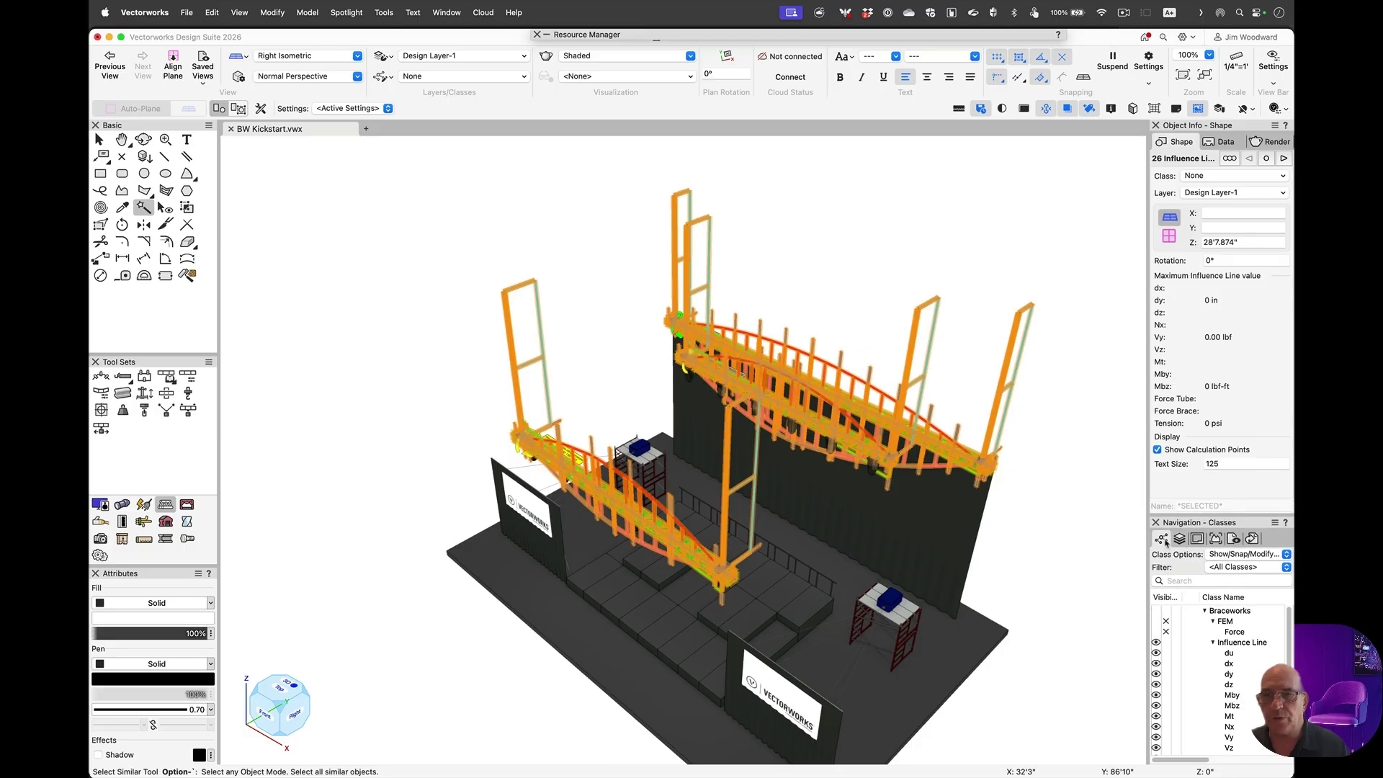
pyautogui.click(1166, 642)
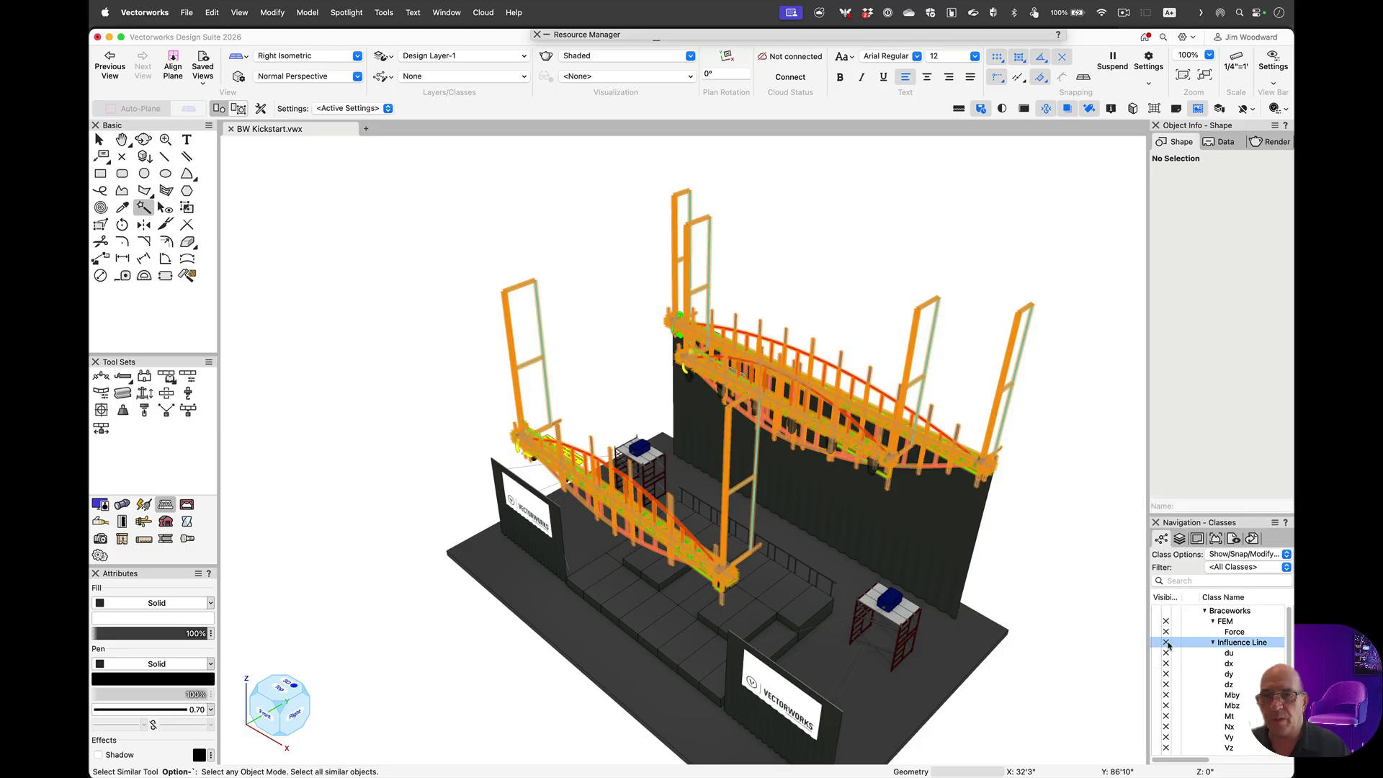
pyautogui.click(1158, 685)
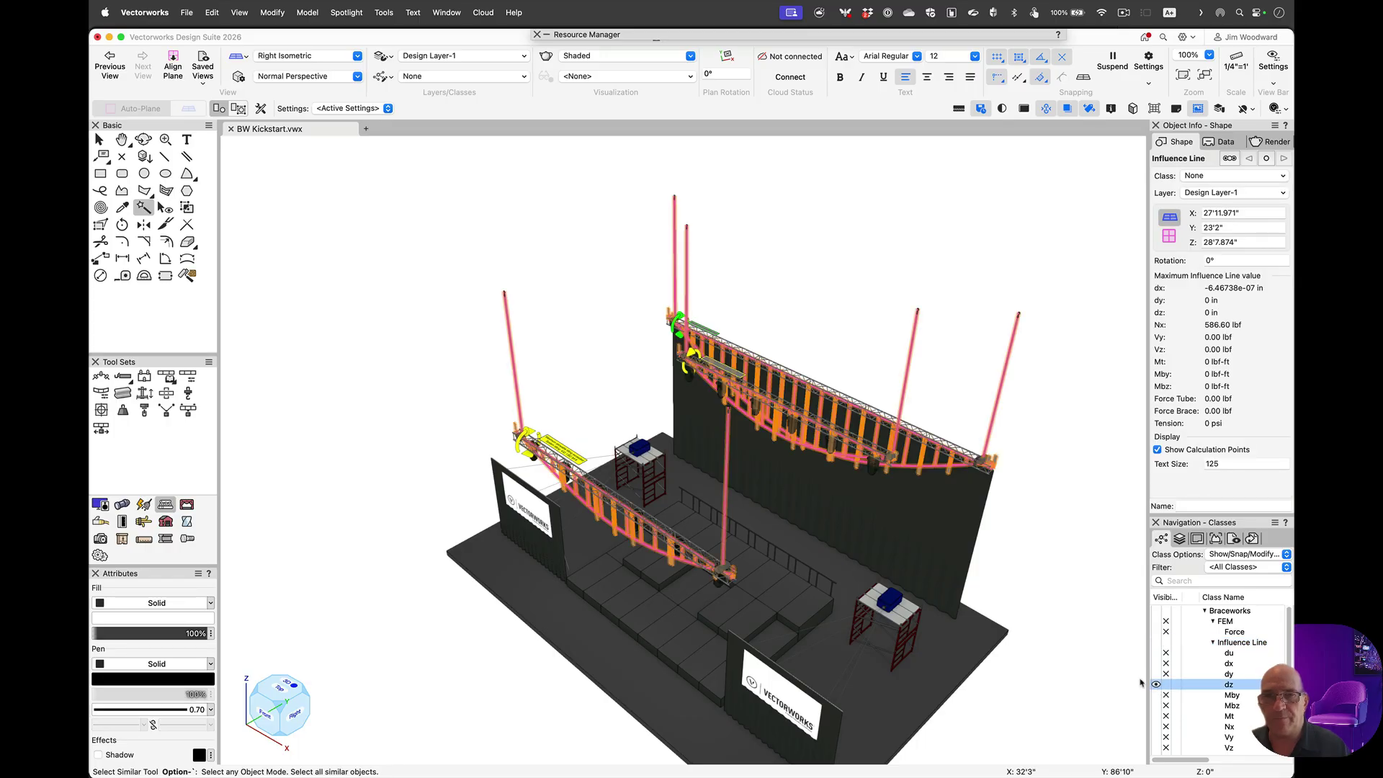
pyautogui.scroll(5, 798, 463)
pyautogui.scroll(5, 798, 463)
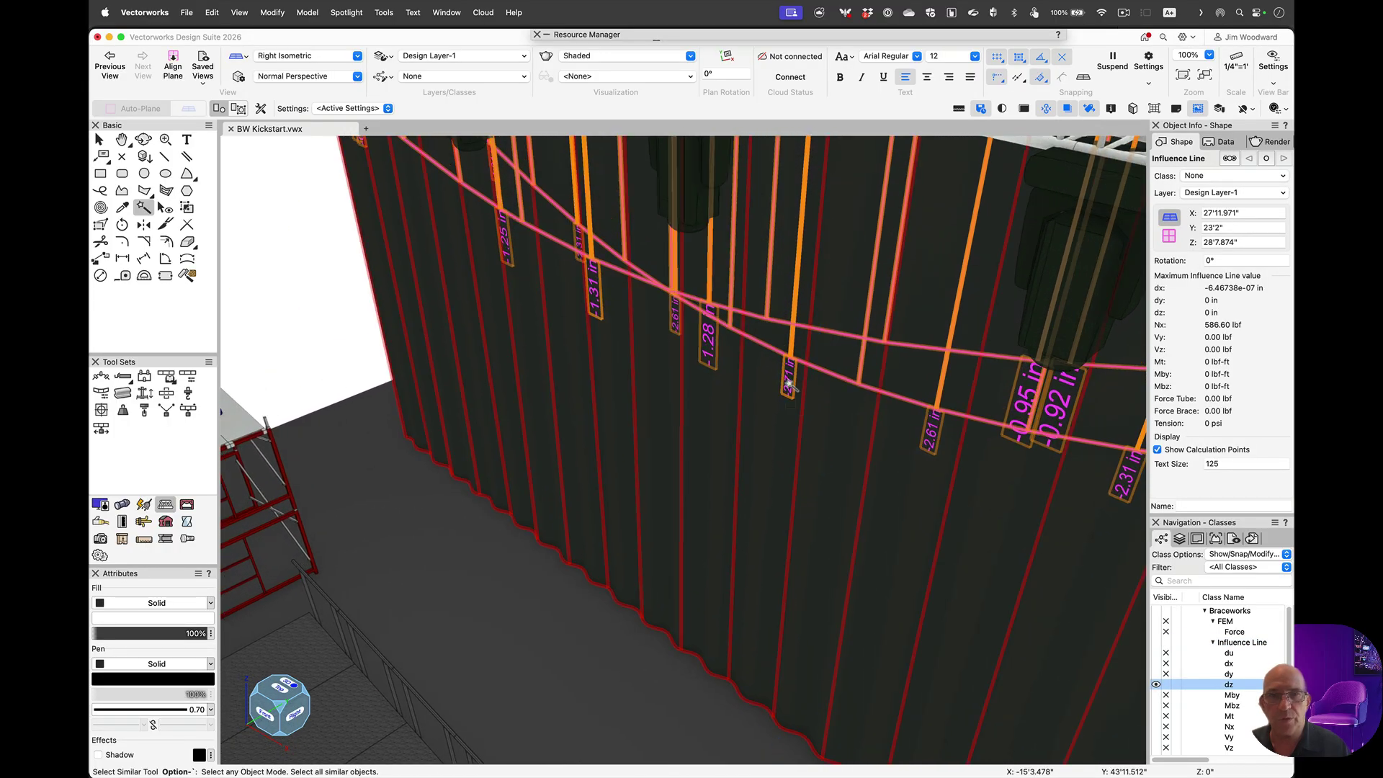
# - Hide the dz influence lines and make the Workload class visible as a heat map
pyautogui.moveTo(787, 388)
pyautogui.keyDown('super'); pyautogui.mouseDown(button='middle')
pyautogui.moveTo(801, 378)
pyautogui.moveTo(790, 371)
pyautogui.moveTo(890, 345)
pyautogui.moveTo(769, 367)
pyautogui.mouseUp(button='middle'); pyautogui.keyUp('super')
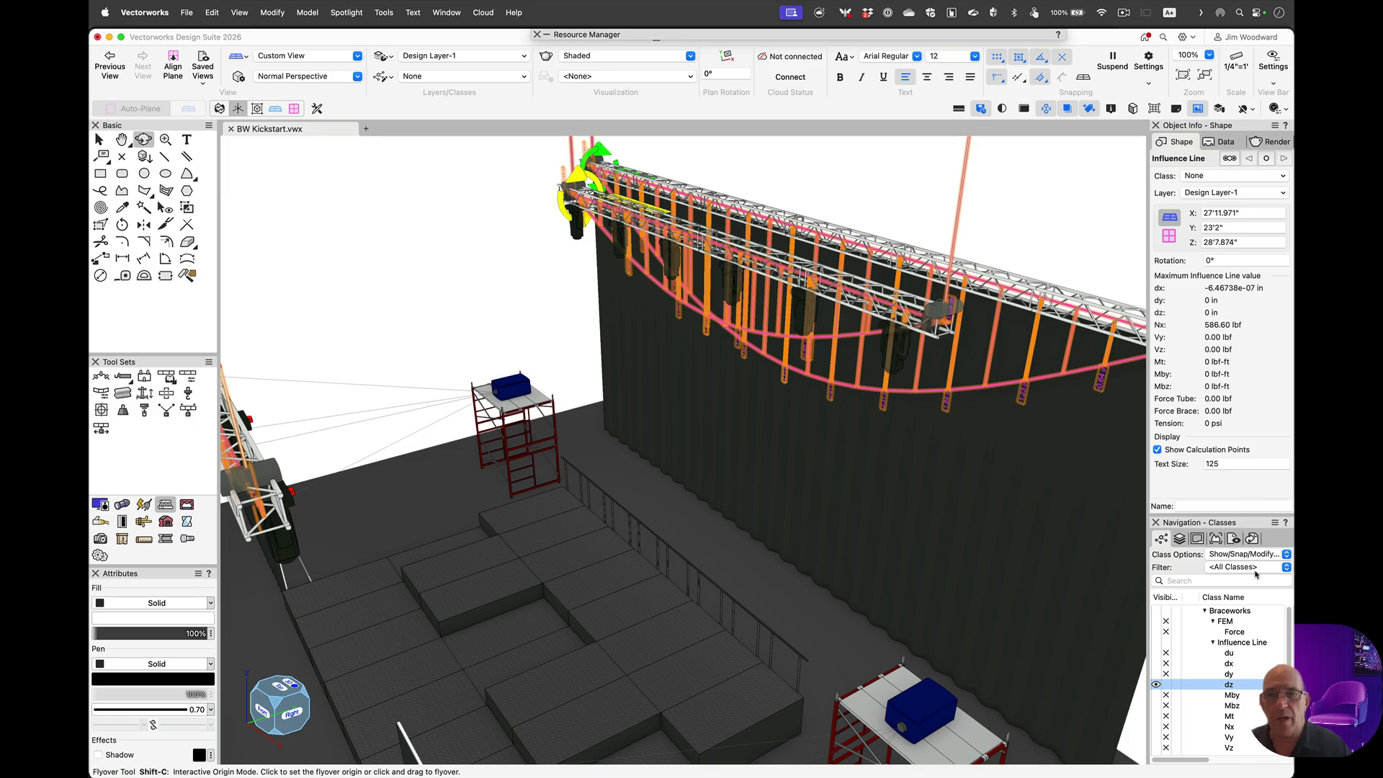
pyautogui.click(1166, 685)
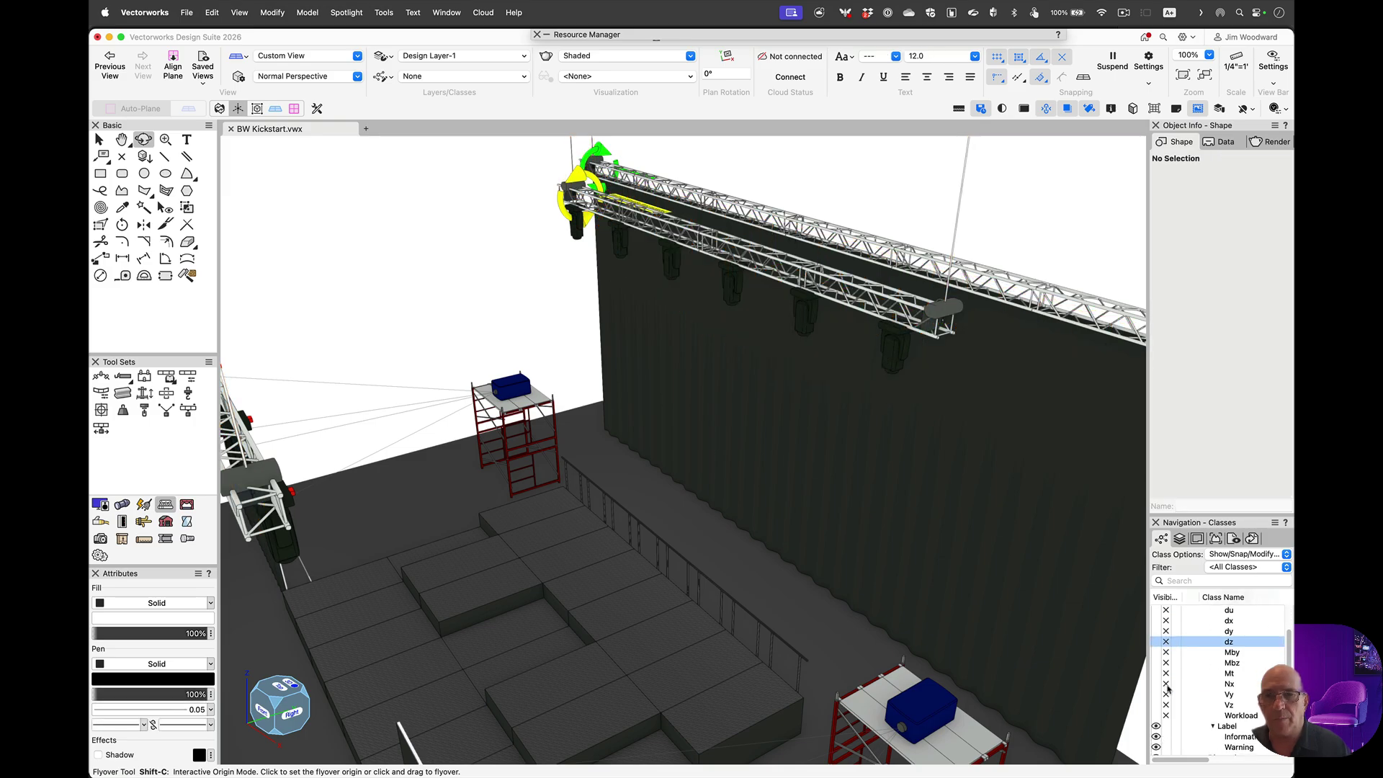
pyautogui.scroll(-5, 1163, 679)
pyautogui.click(1155, 645)
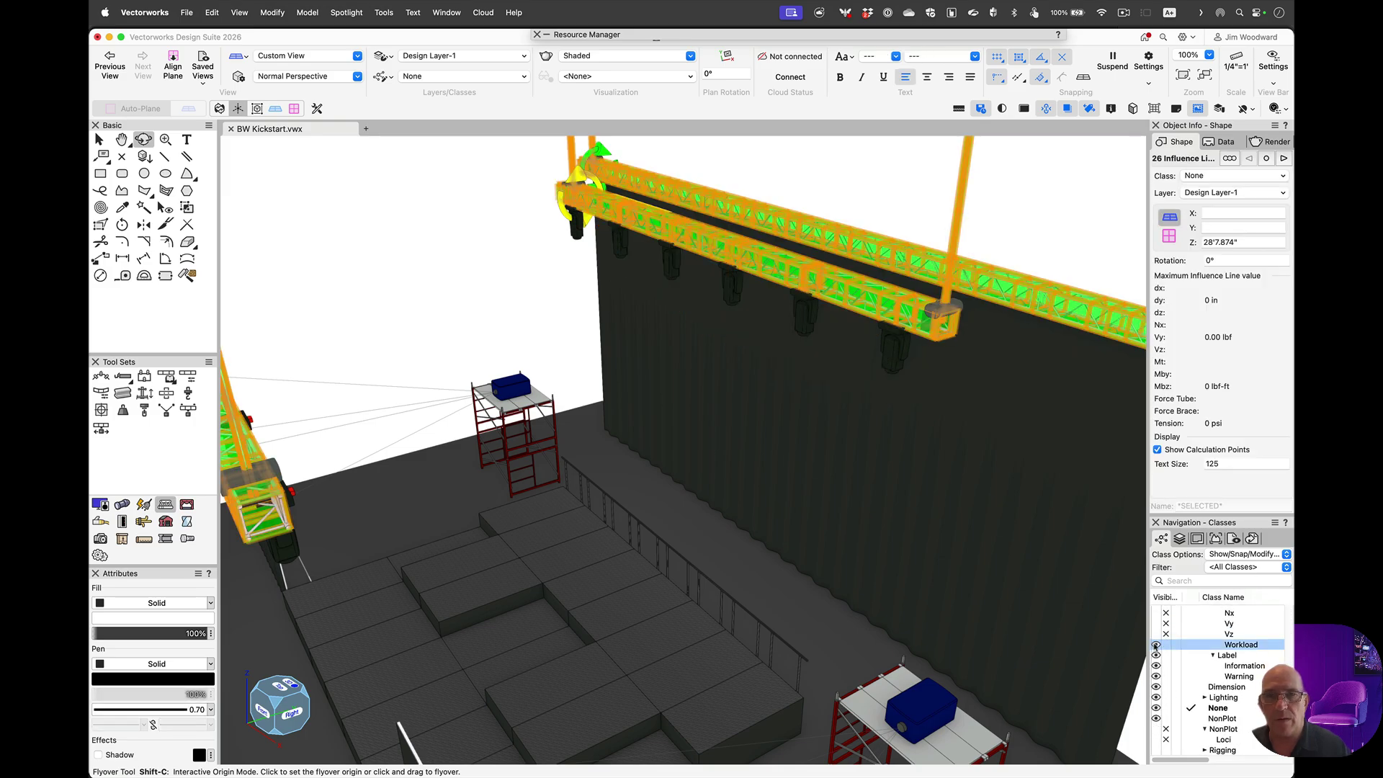
pyautogui.scroll(-5, 834, 469)
pyautogui.scroll(2, 834, 469)
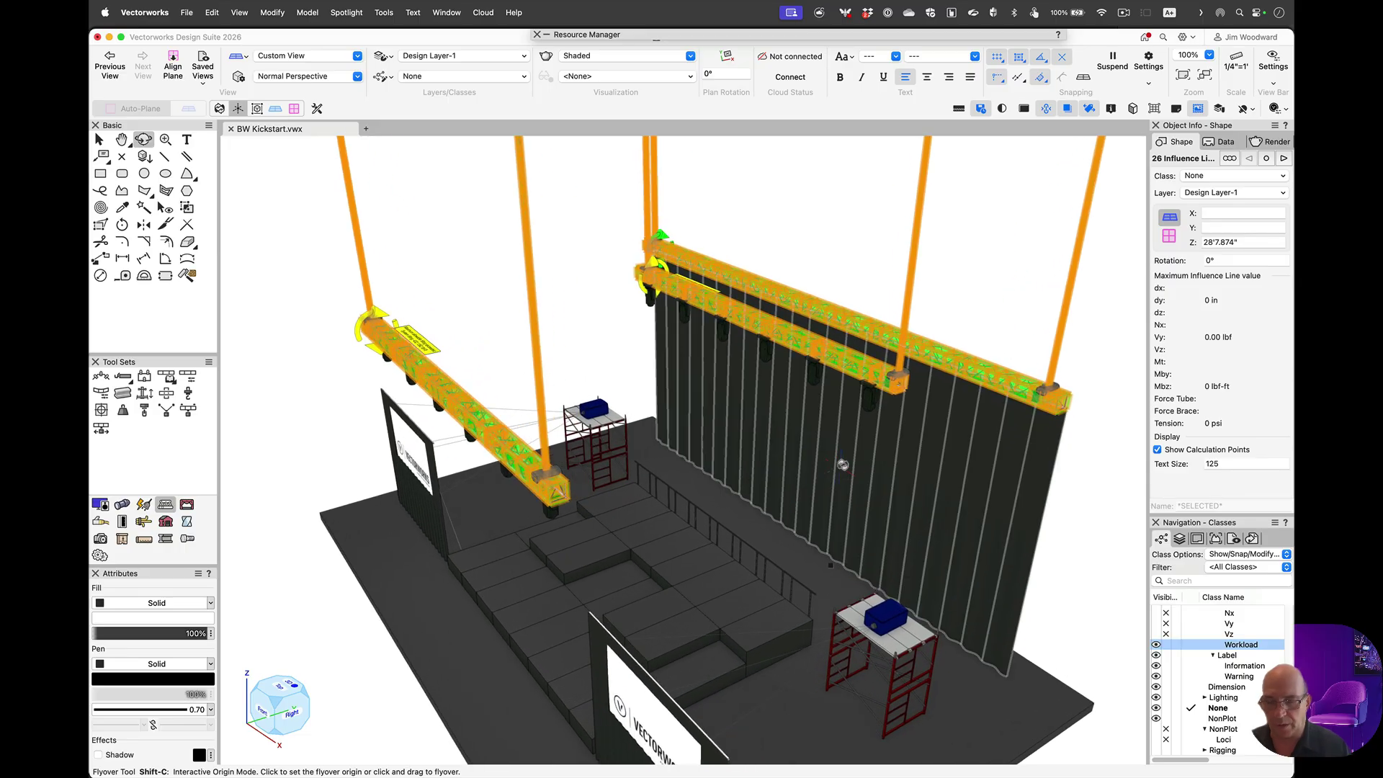
# - Return to Top/Plan, clear the selection, and start Create Calculation Report from Braceworks Reports
pyautogui.press('super+5')
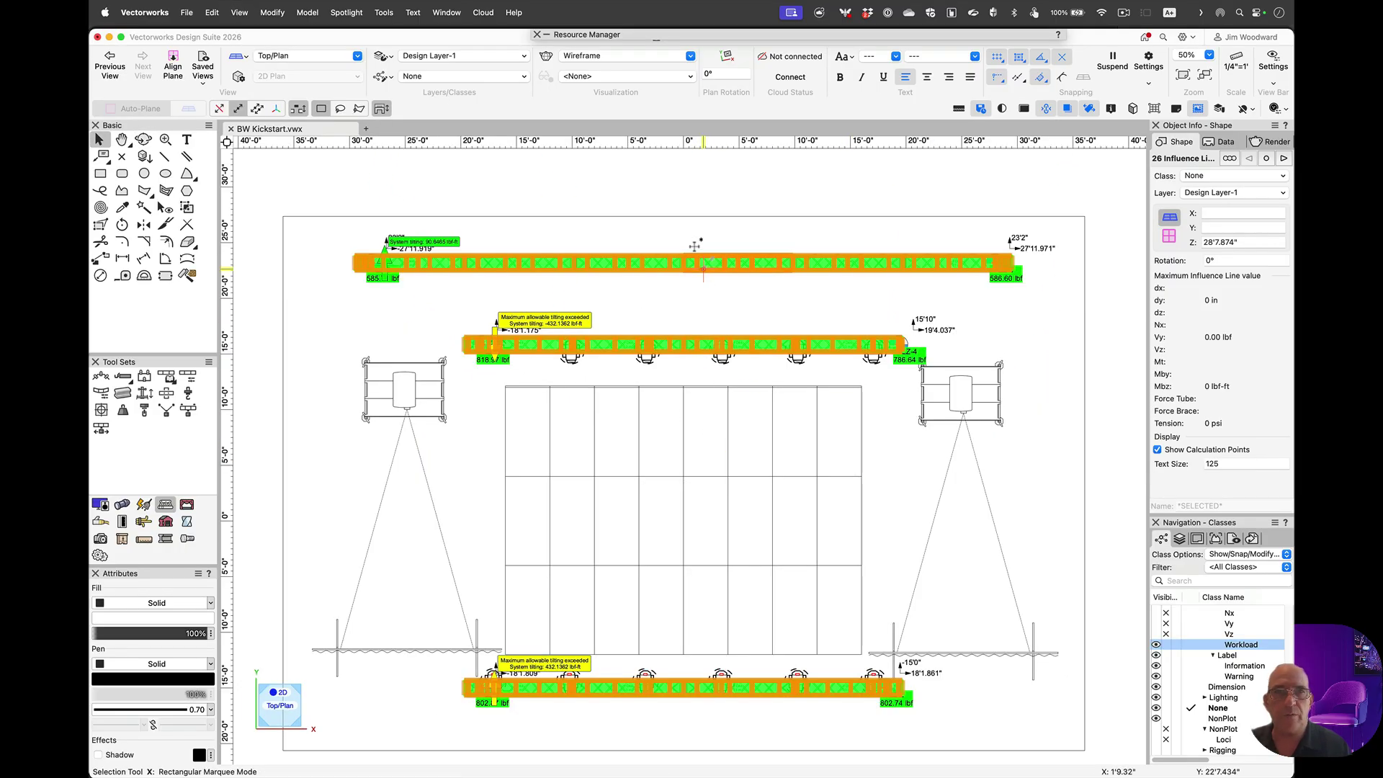
pyautogui.click(678, 184)
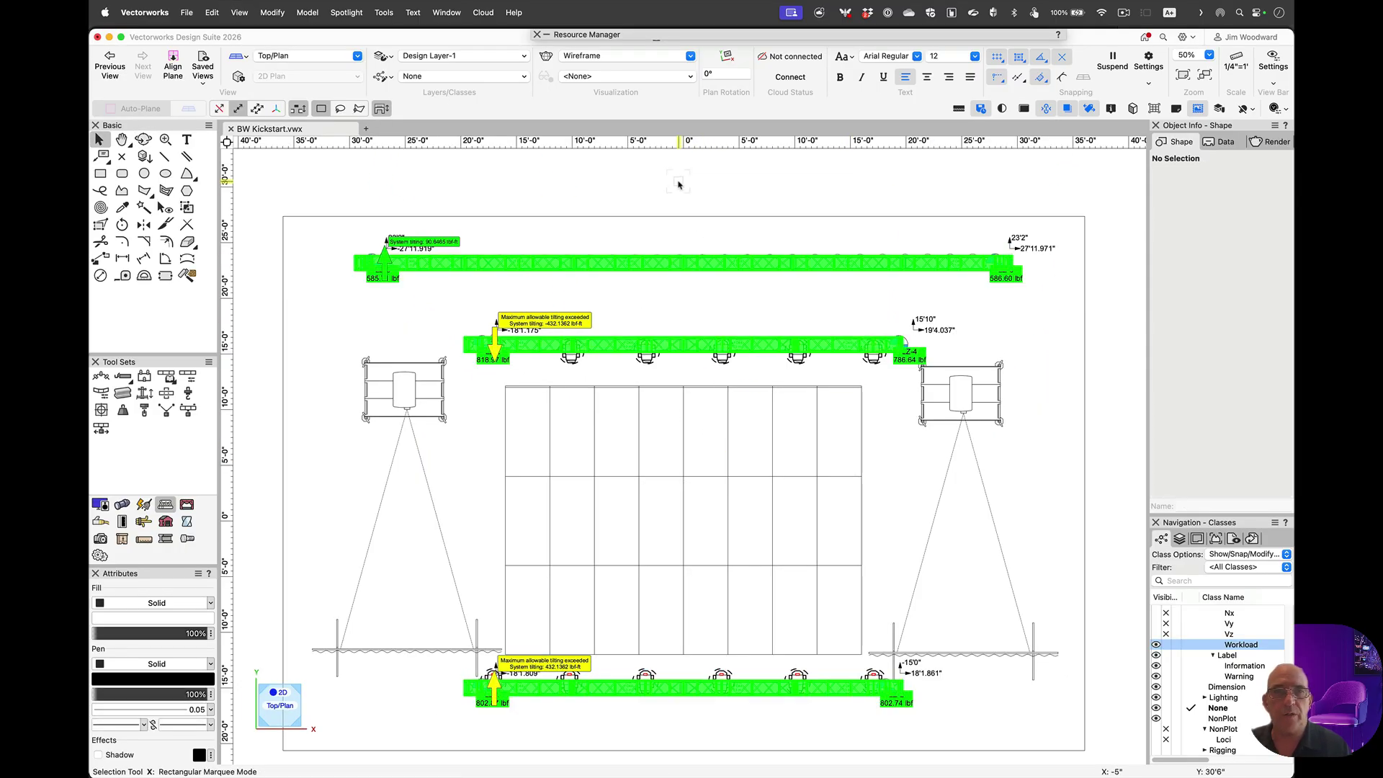
pyautogui.click(348, 10)
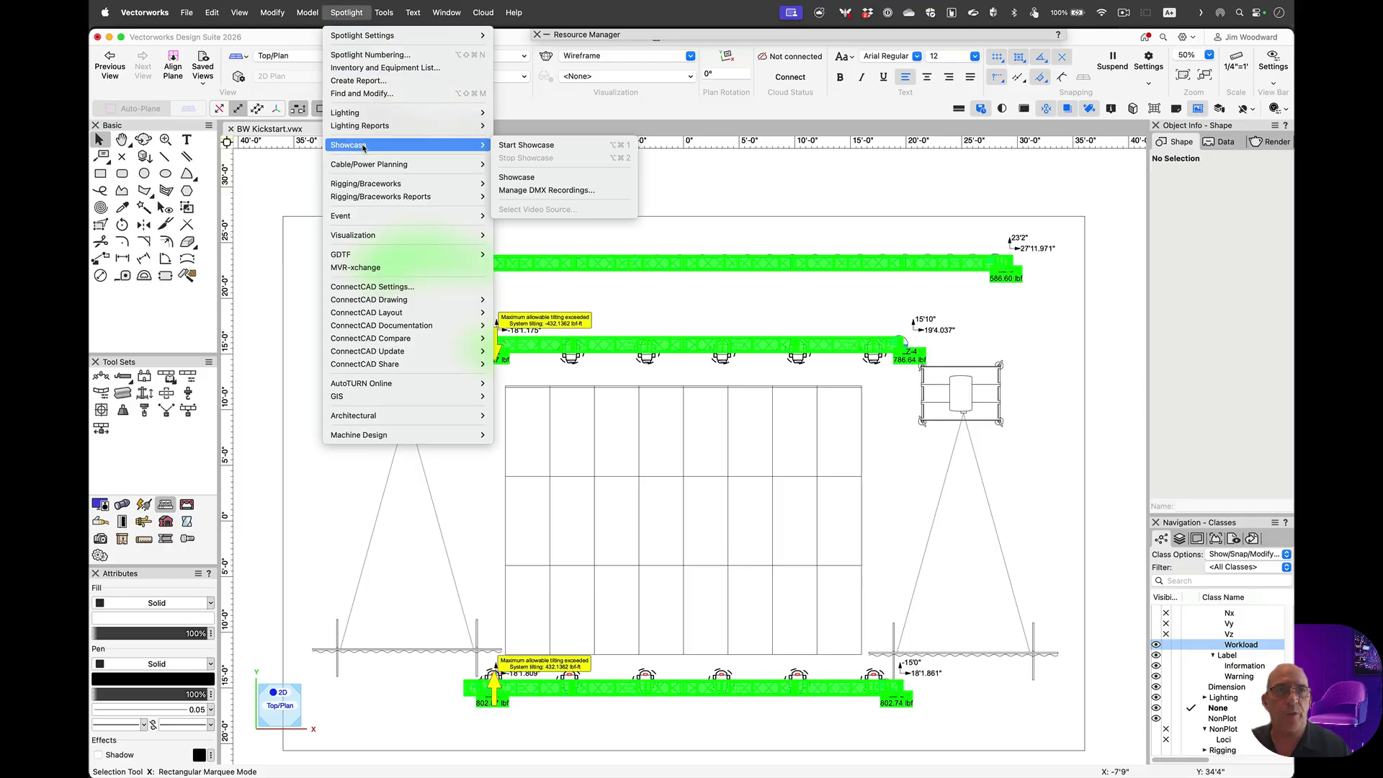
pyautogui.moveTo(368, 185)
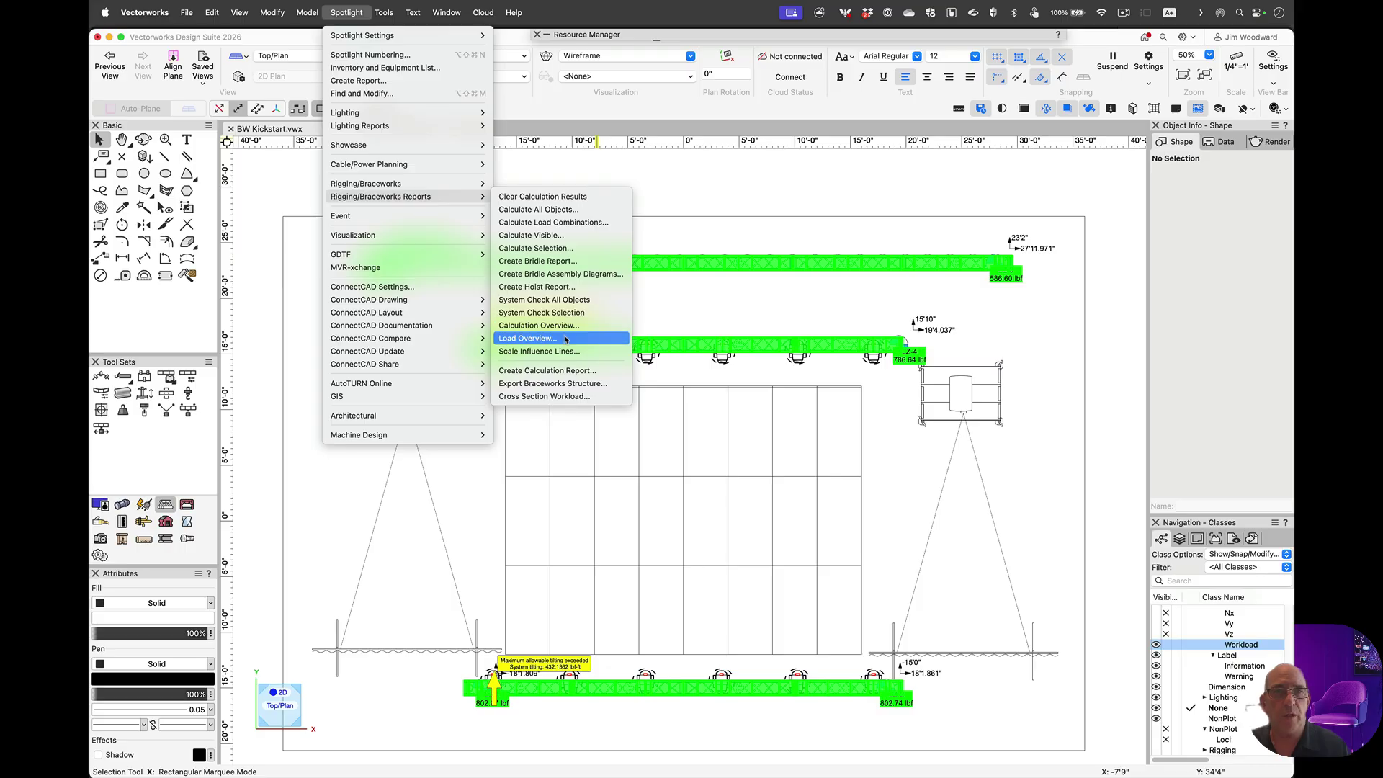
pyautogui.click(555, 371)
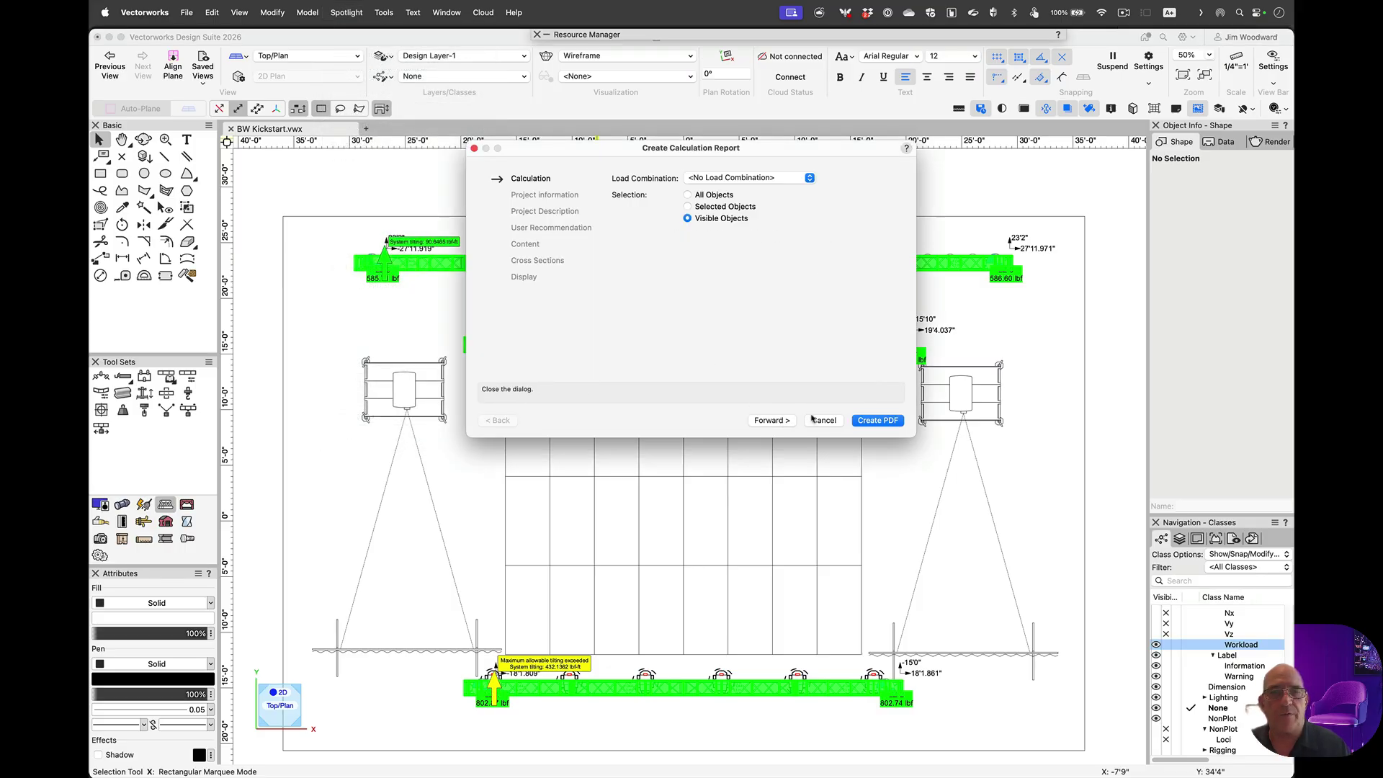
# - Advance through the report setup and save the PDF as BW Kickstart.pdf on the Desktop
pyautogui.click(787, 421)
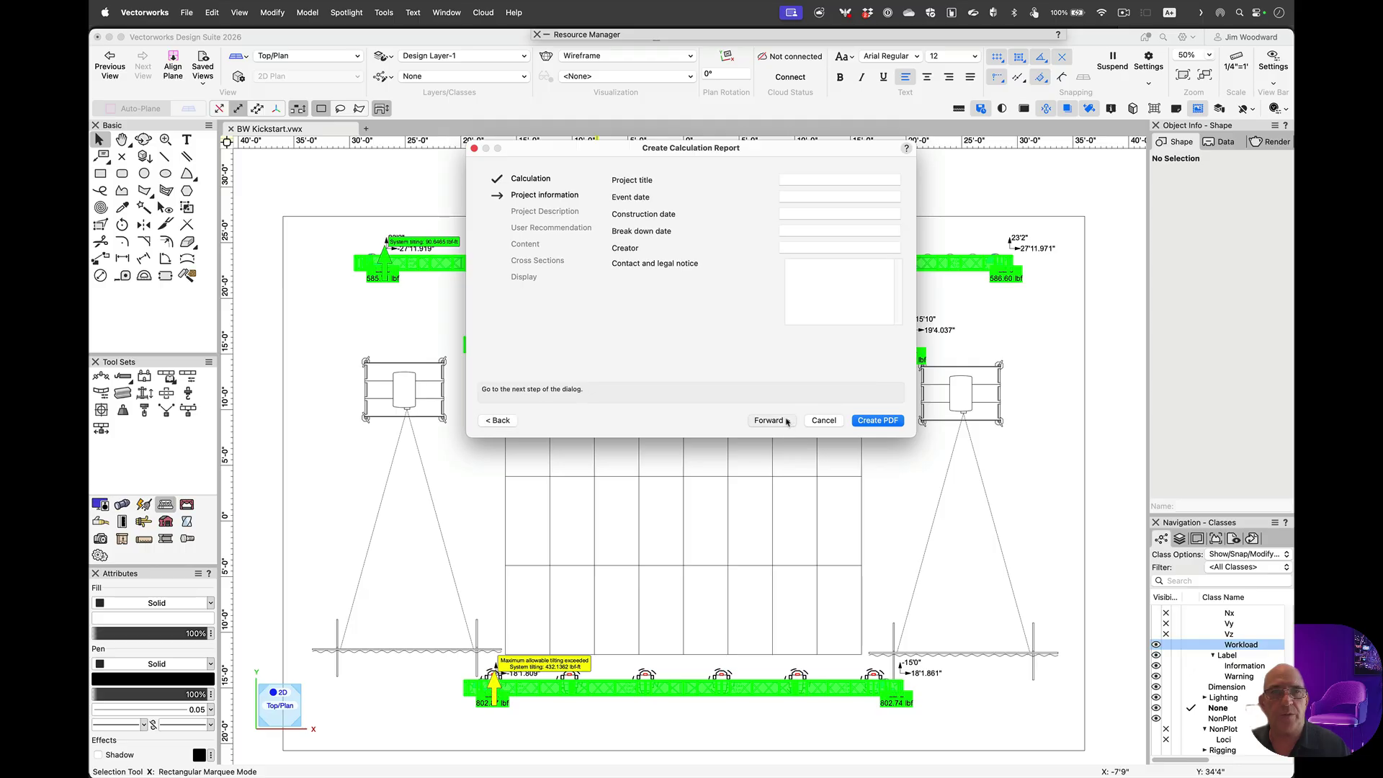
pyautogui.click(788, 421)
pyautogui.click(787, 421)
pyautogui.click(877, 421)
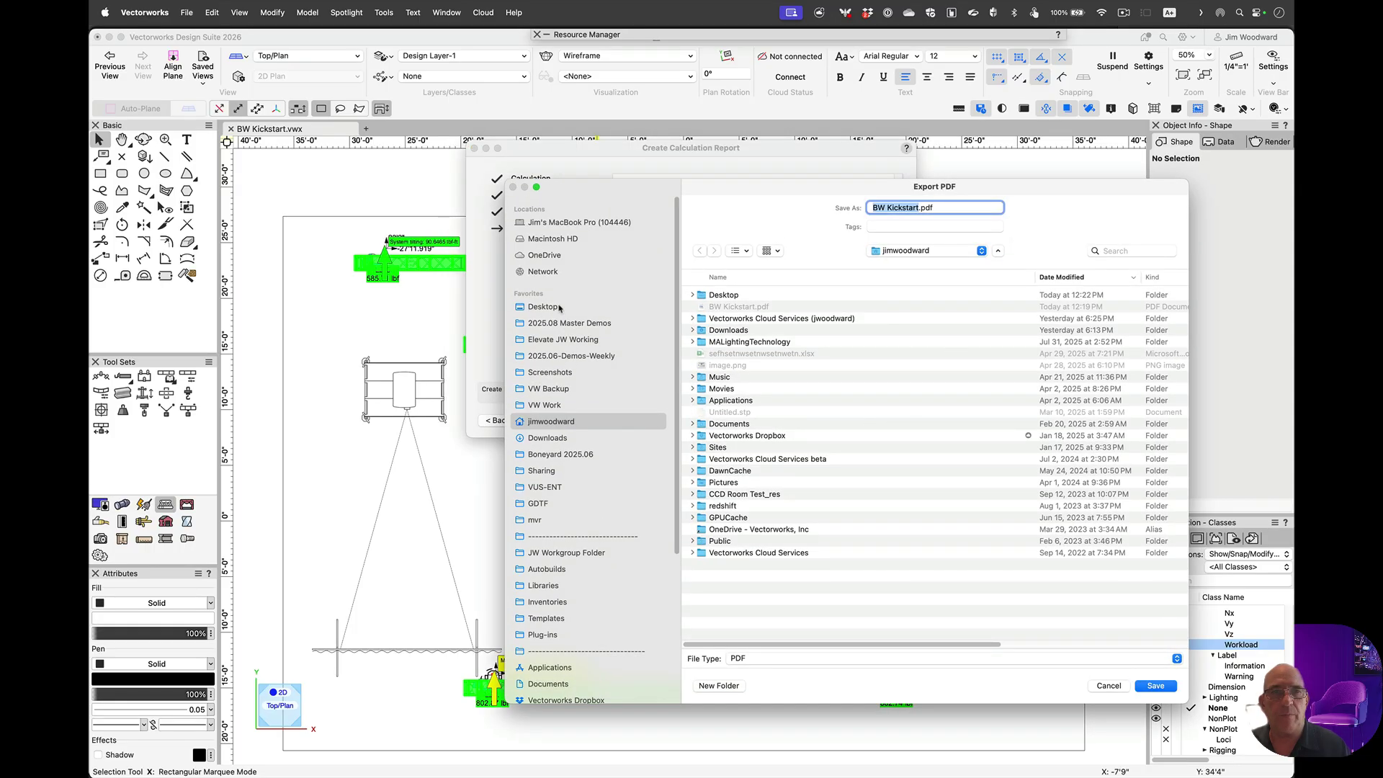
pyautogui.click(612, 307)
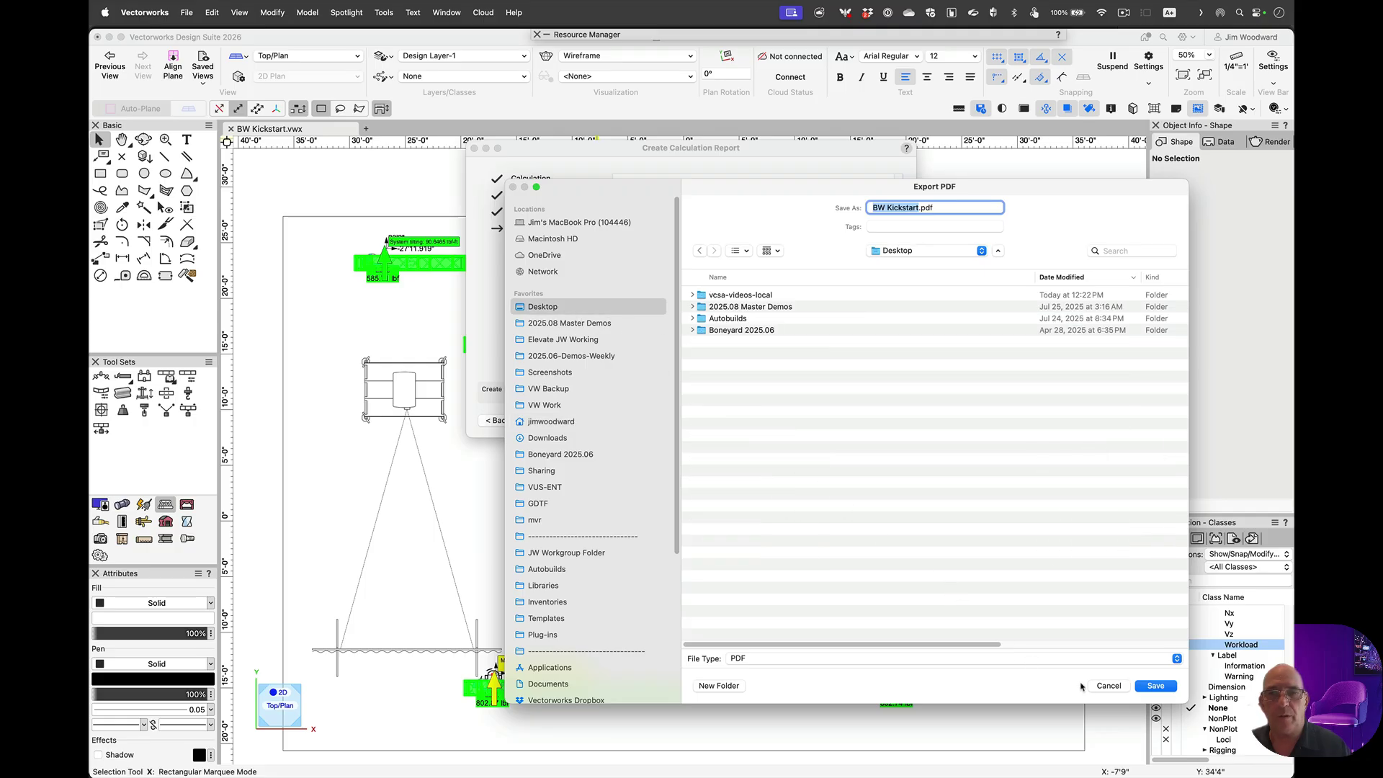
pyautogui.click(1155, 687)
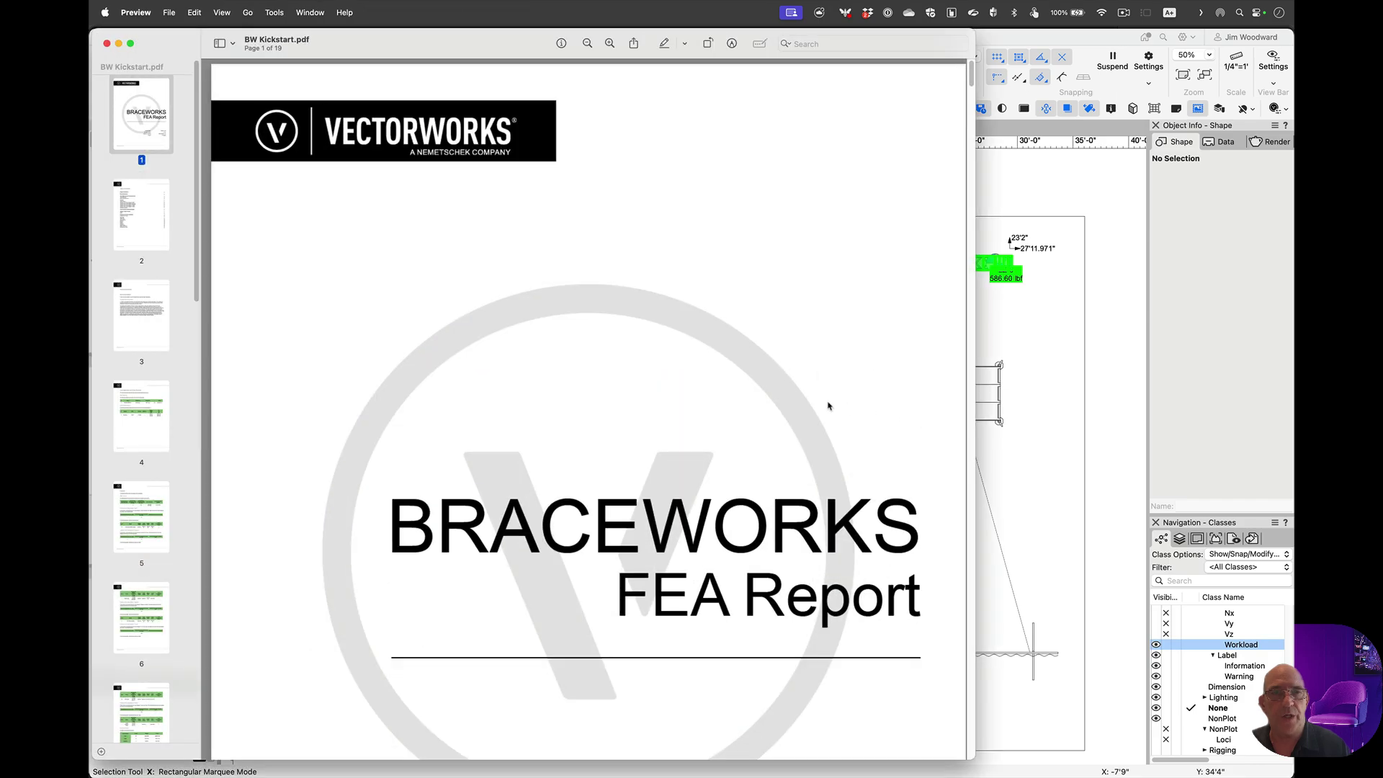
# - Scroll through BW Kickstart.pdf to the page 12 hoist workload evaluation
pyautogui.scroll(-20, 656, 428)
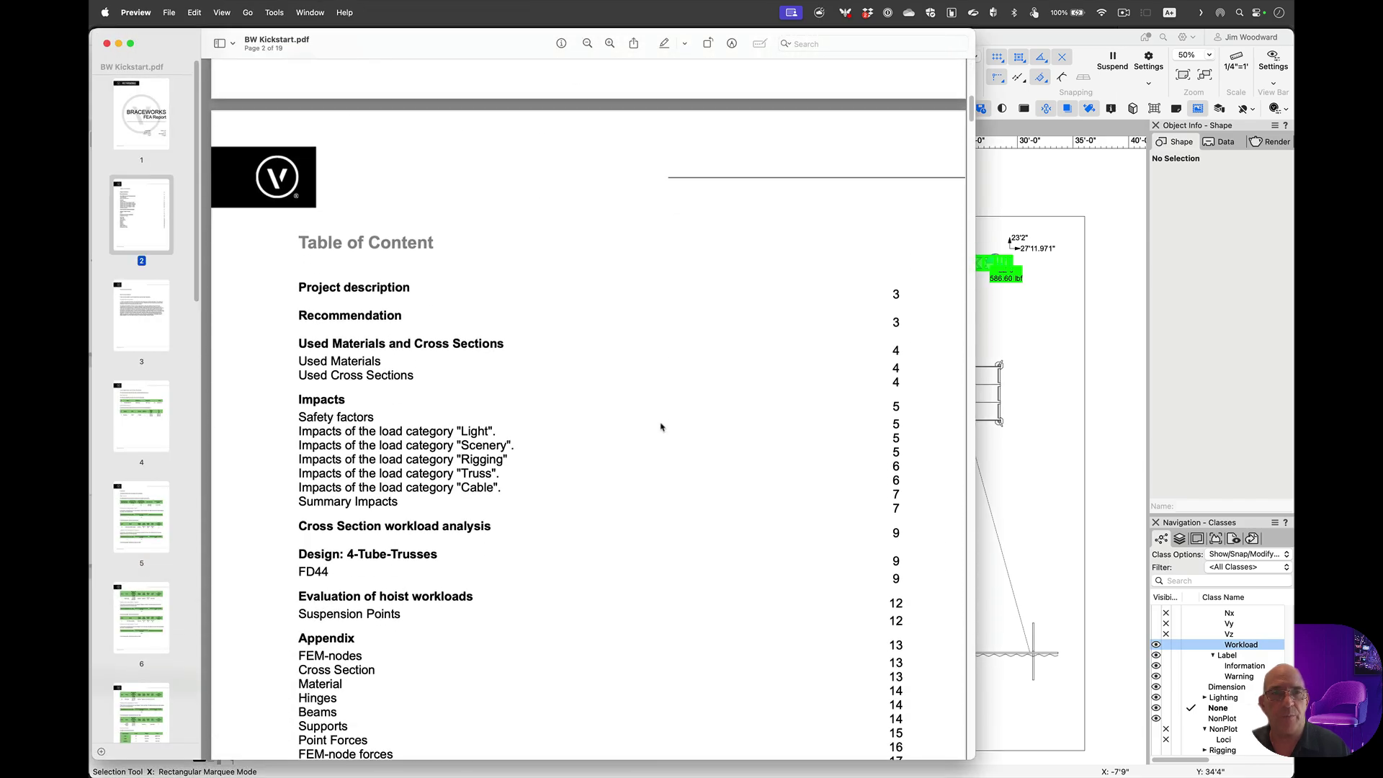
pyautogui.scroll(-20, 661, 427)
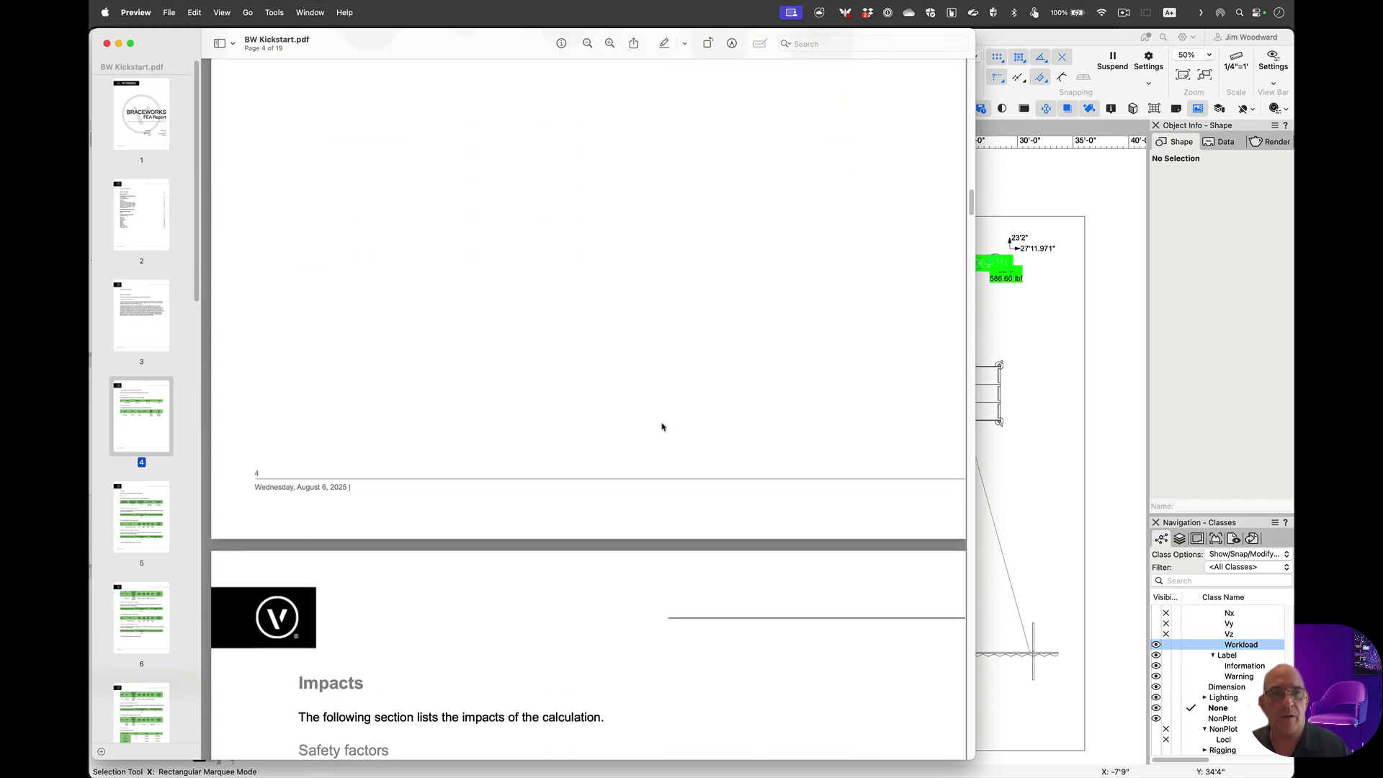
pyautogui.scroll(-20, 662, 427)
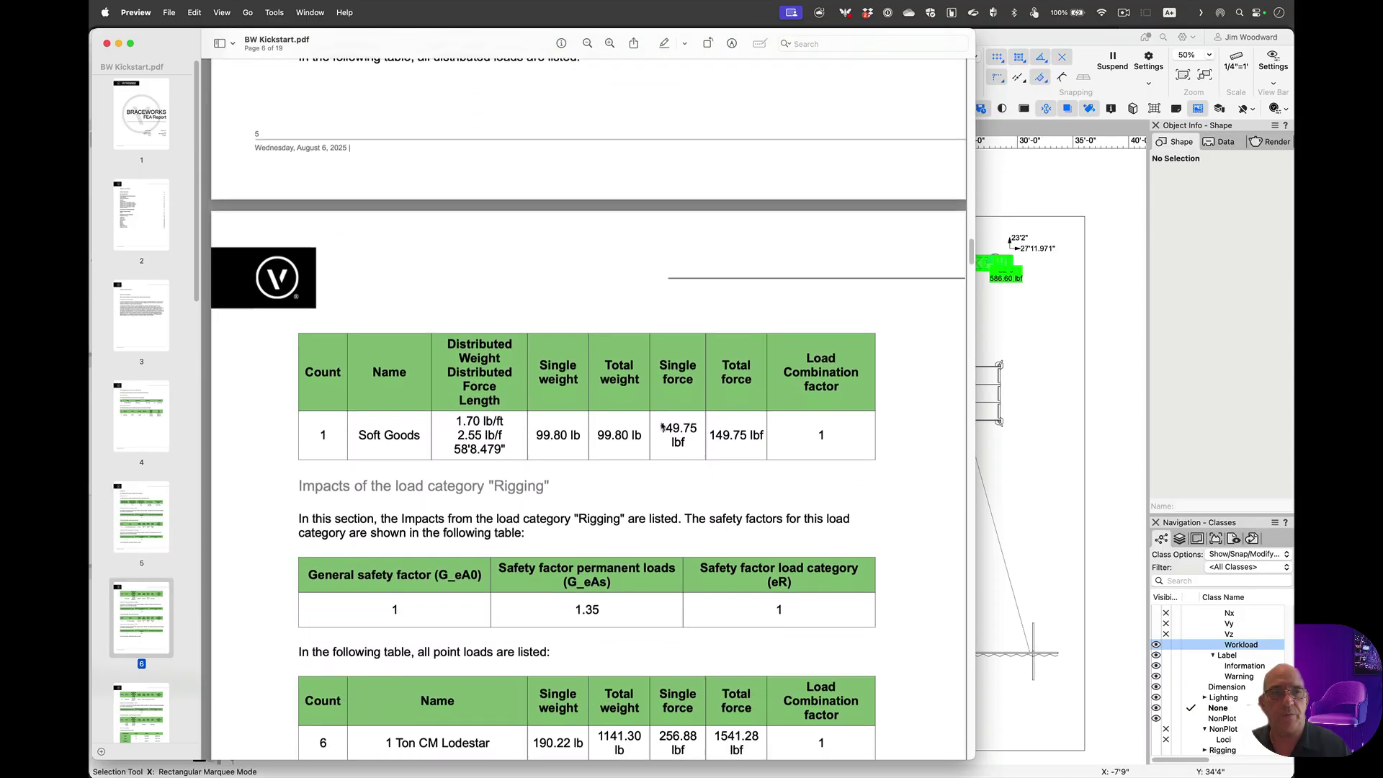
pyautogui.scroll(-20, 661, 427)
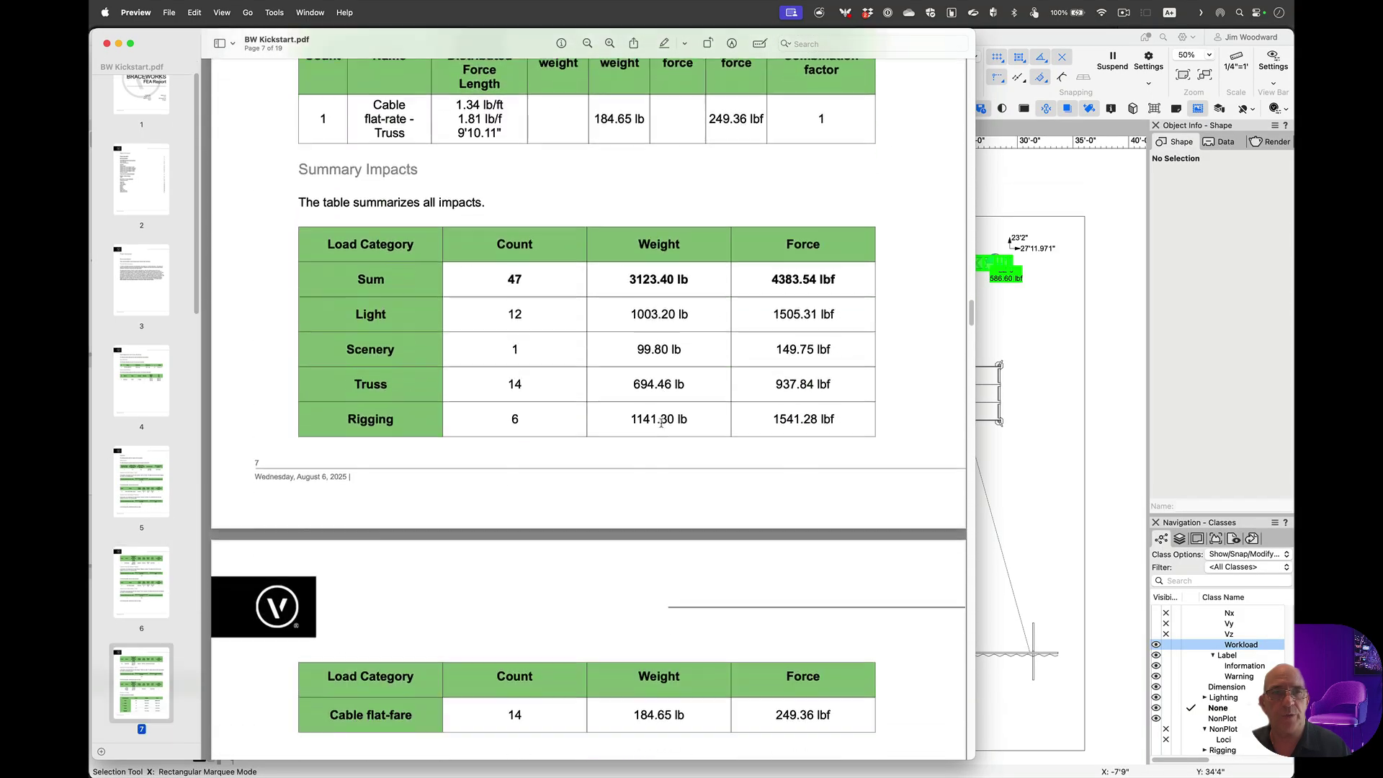
pyautogui.scroll(-15, 661, 427)
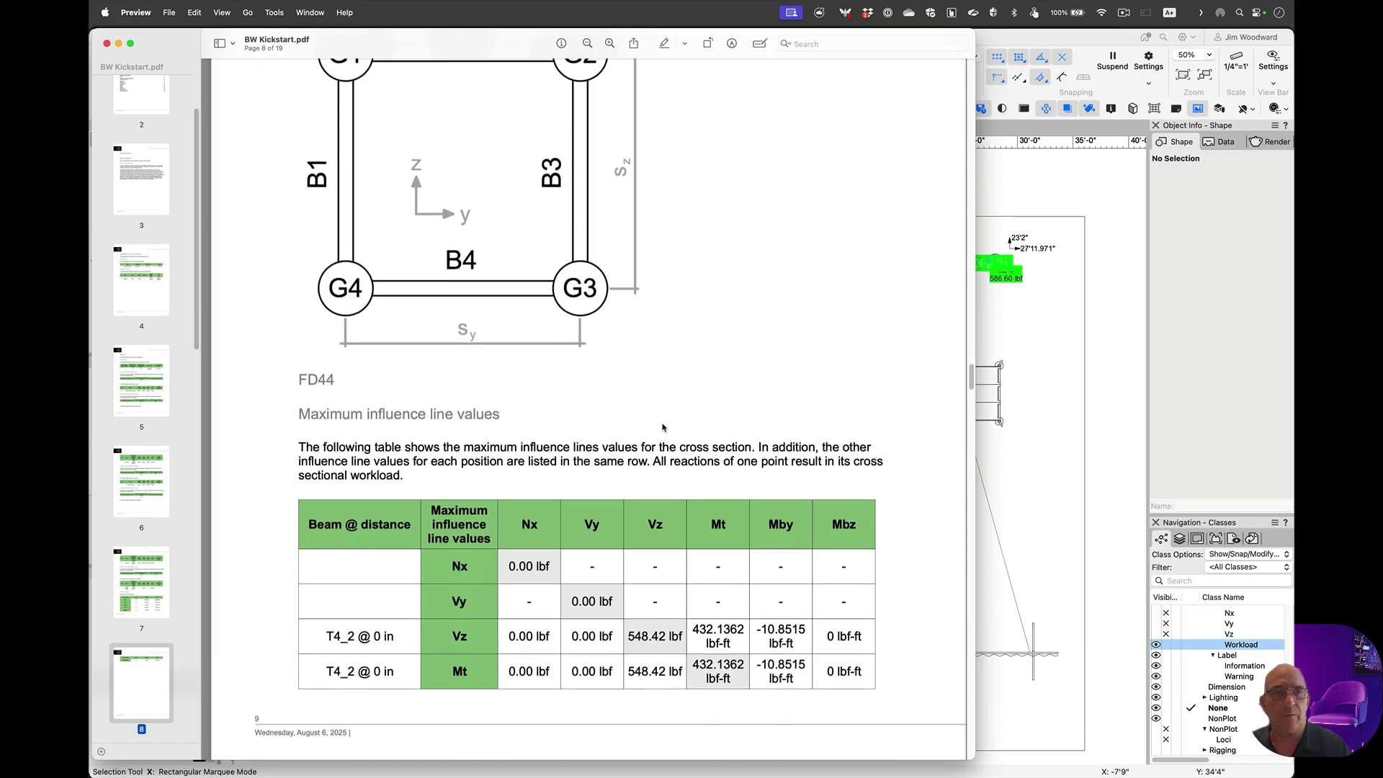
pyautogui.scroll(-20, 663, 428)
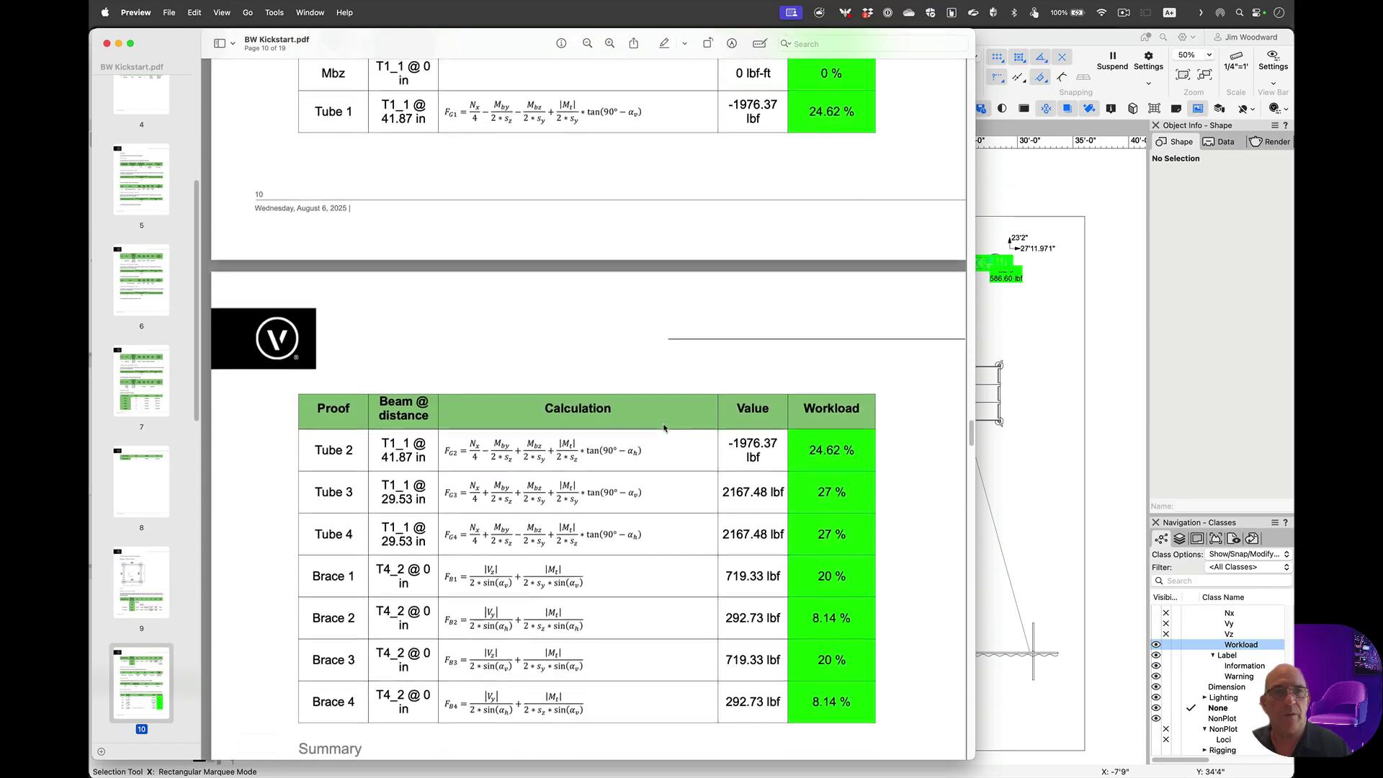
pyautogui.scroll(-20, 664, 428)
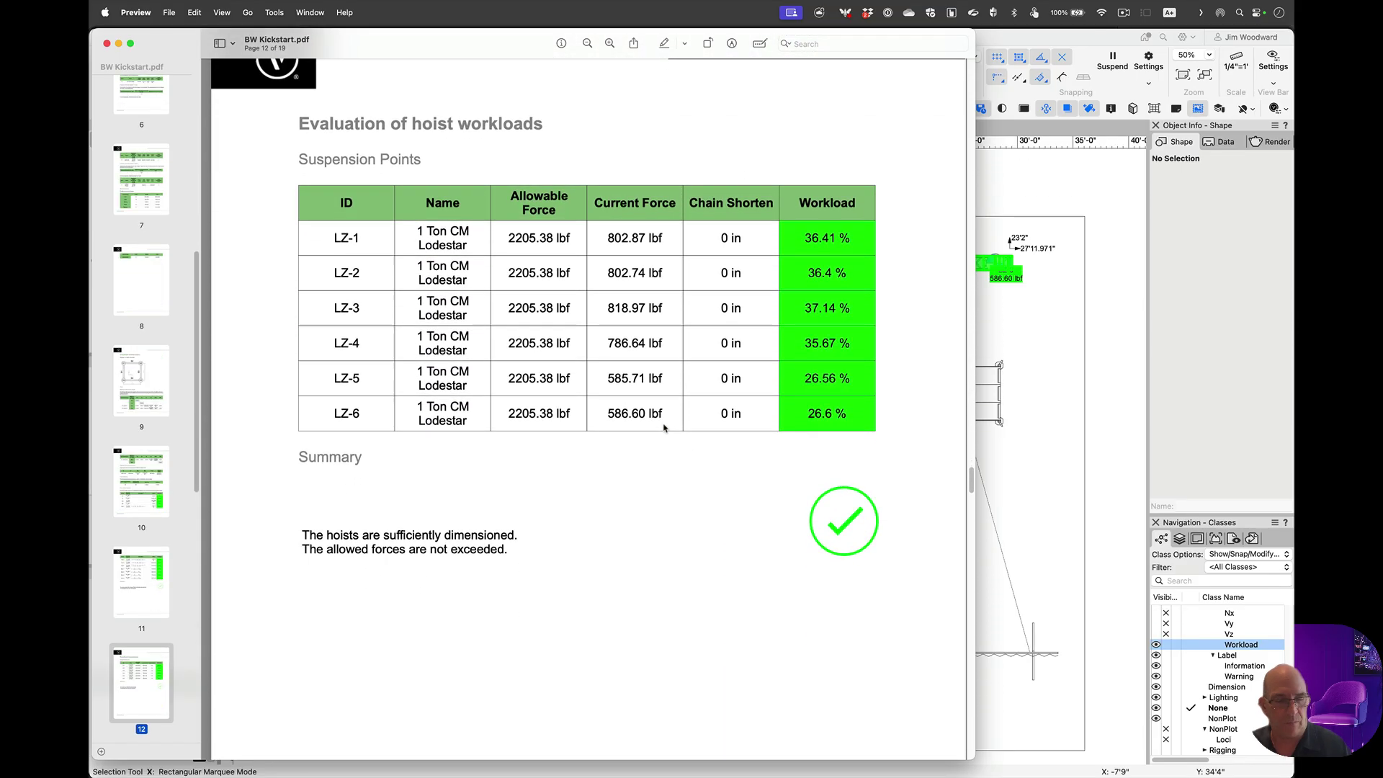